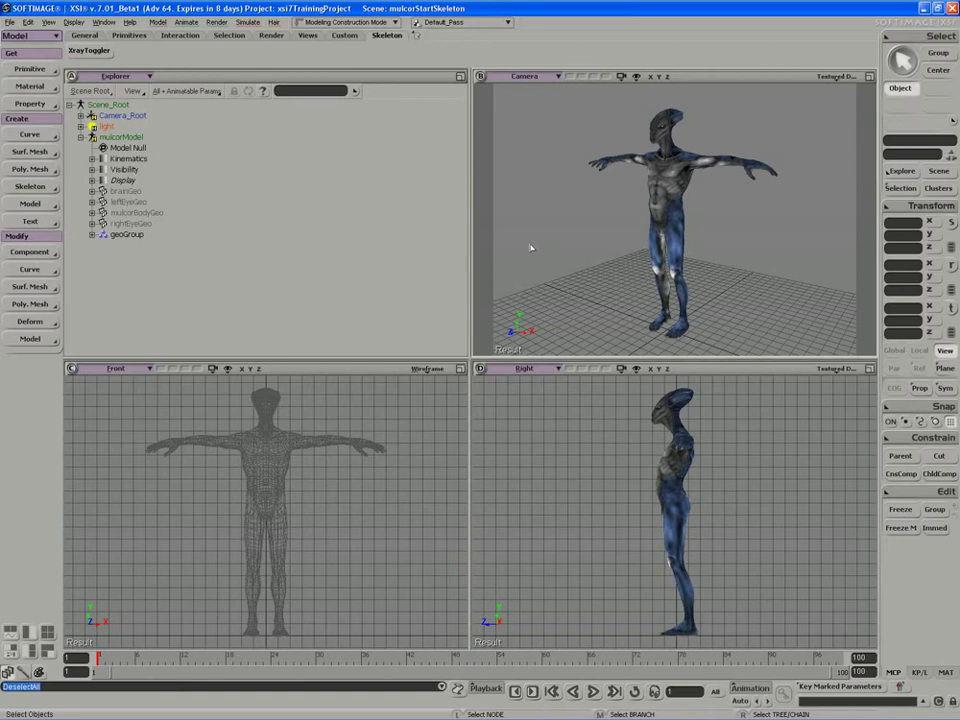
- Change the Explorer viewport to a Top view and set the Top and Front views to Textured Decal display
{"action": "left_click", "coordinate": [105, 77]}
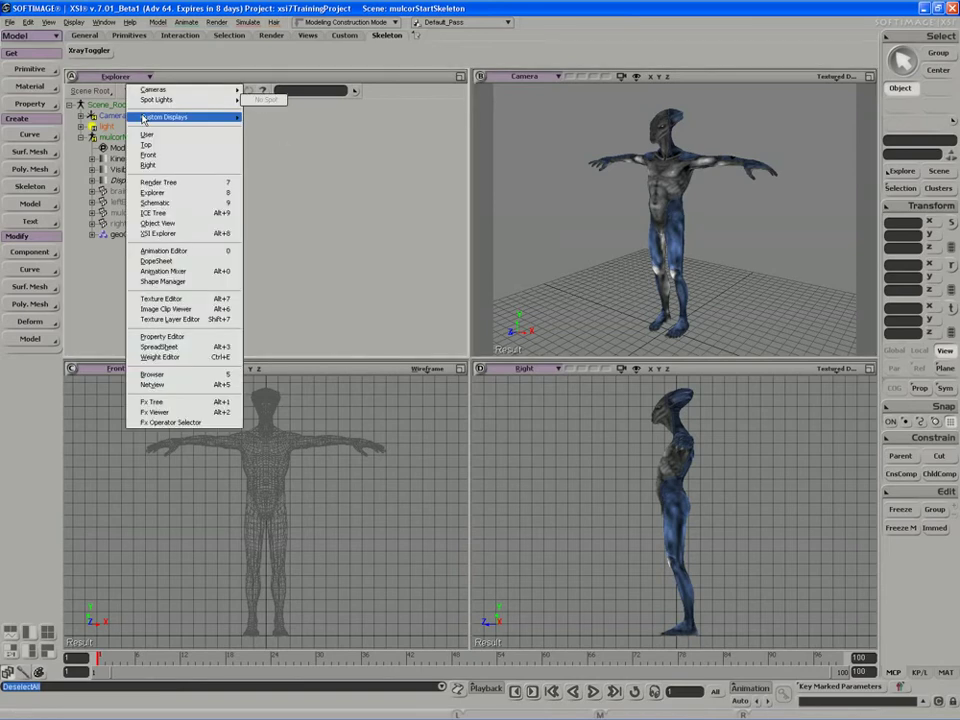
{"action": "left_click", "coordinate": [147, 144]}
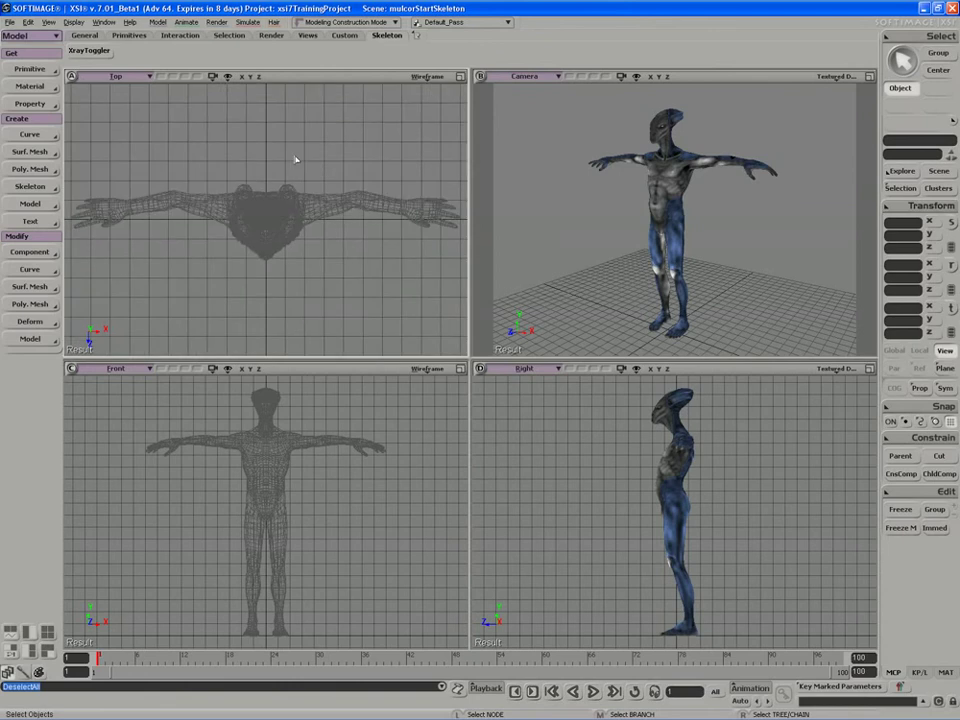
{"action": "left_click", "coordinate": [427, 76]}
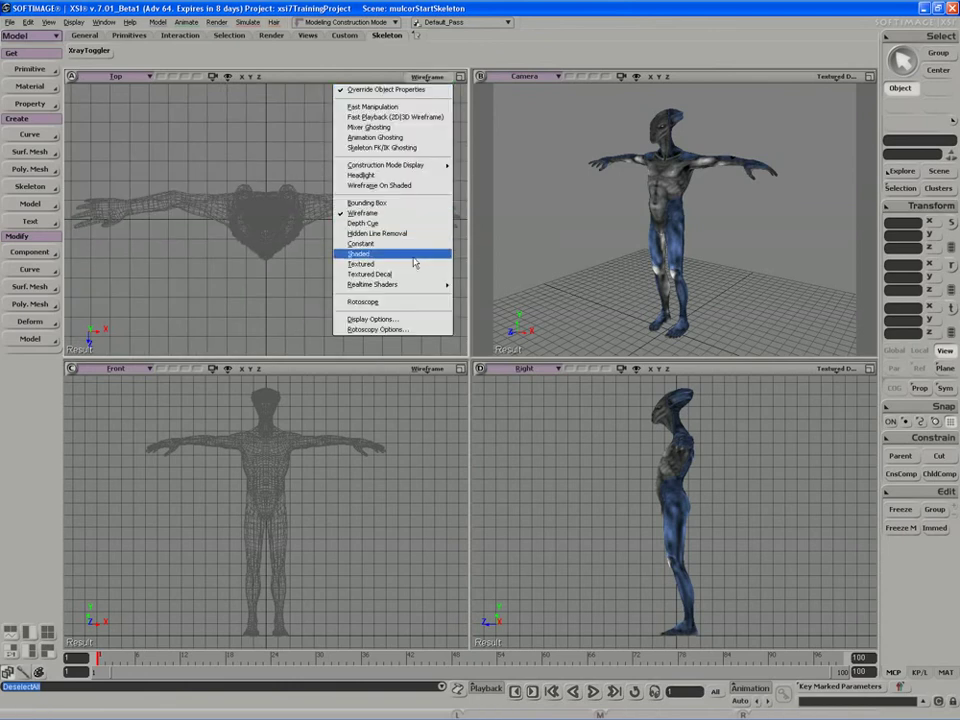
{"action": "left_click", "coordinate": [412, 274]}
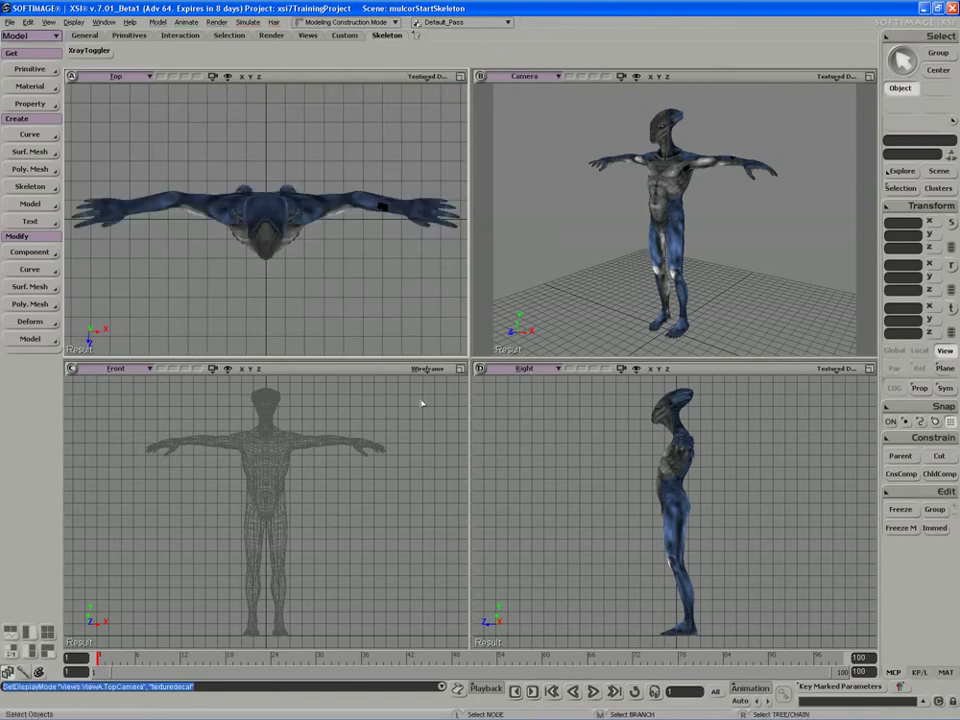
{"action": "left_click", "coordinate": [427, 369]}
{"action": "left_click", "coordinate": [408, 570]}
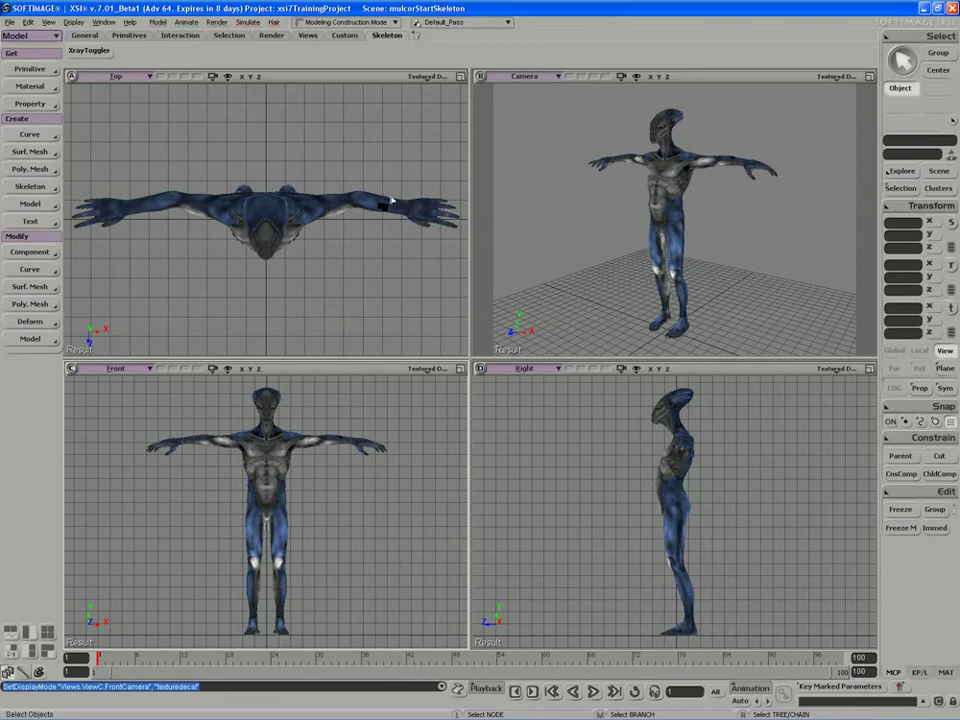
- Examine the character from above, the front and the side in the Camera view
{"action": "key", "text": "s"}
{"action": "right_click_drag", "start_coordinate": [573, 213], "coordinate": [665, 277]}
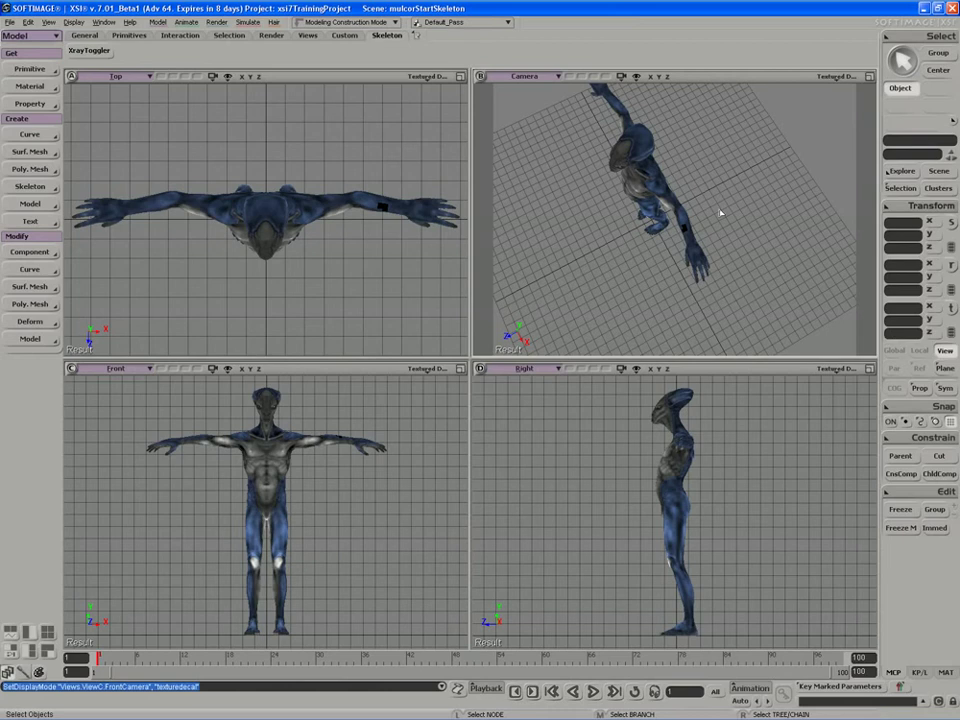
{"action": "key", "text": "r"}
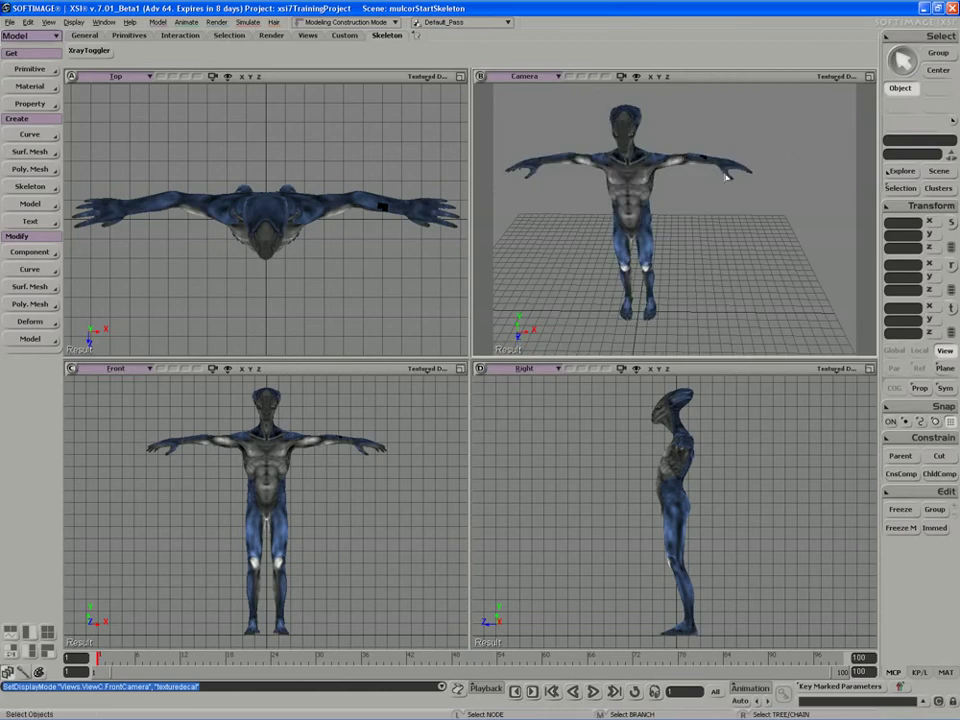
{"action": "left_click_drag", "start_coordinate": [652, 252], "coordinate": [600, 240]}
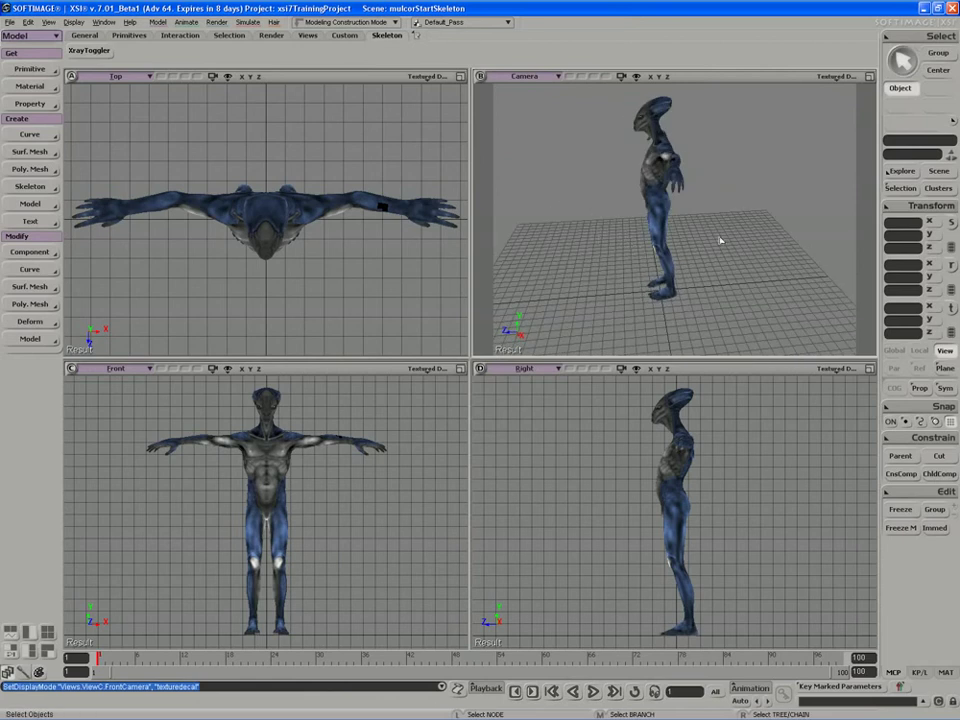
{"action": "key", "text": "s"}
{"action": "right_click_drag", "start_coordinate": [609, 221], "coordinate": [666, 213]}
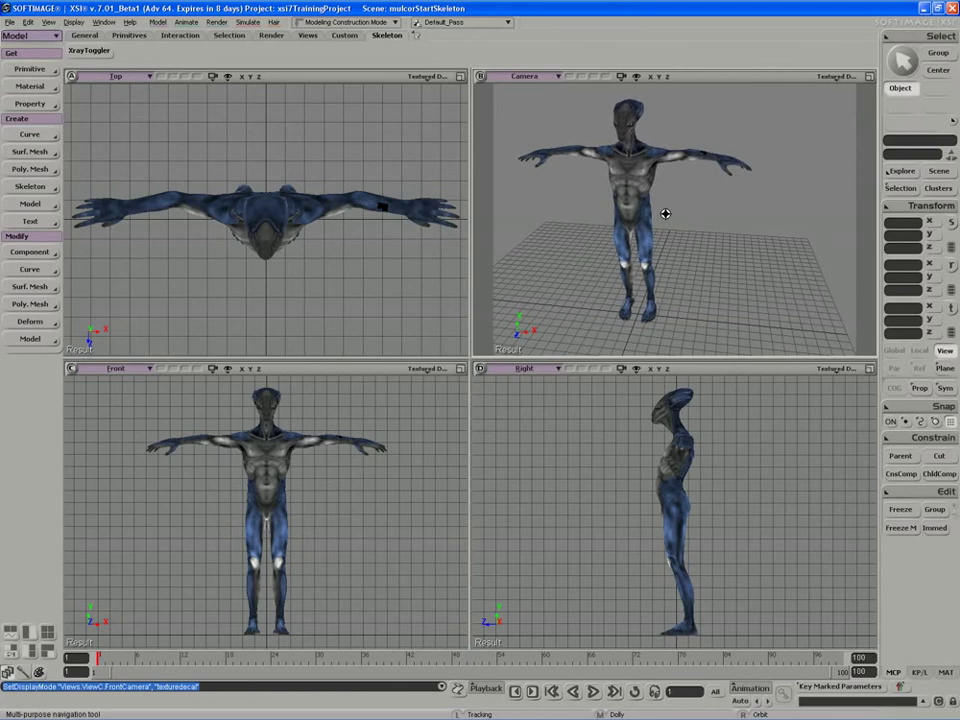
{"action": "key", "text": "space"}
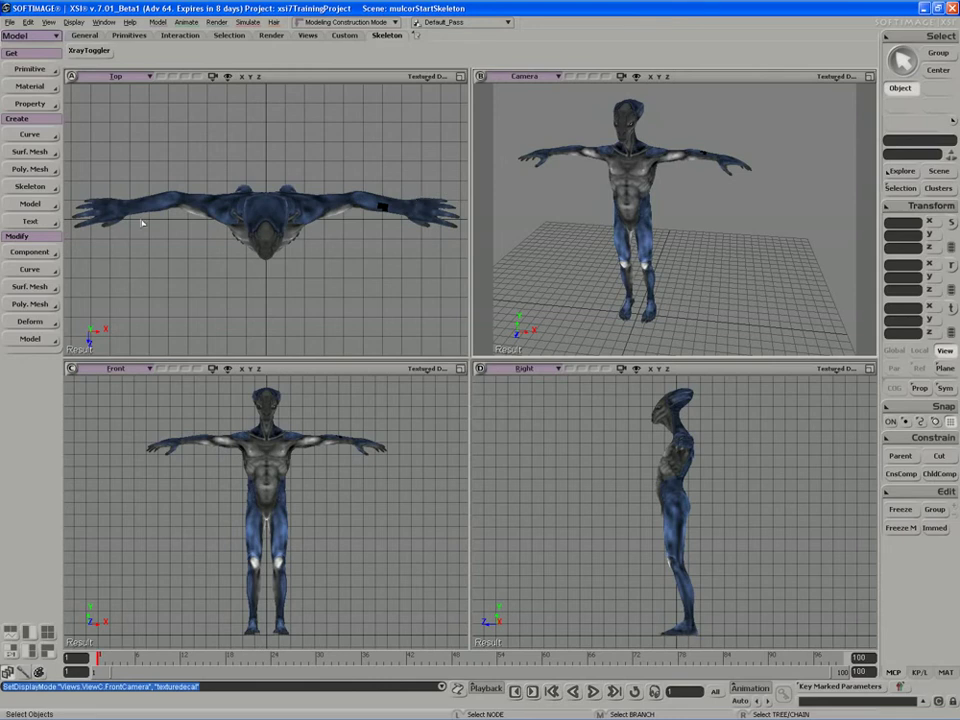
- Draw a two-bone 2D chain behind the character's left arm in the Top view, with its root at about X 0.82, Z -2.64
{"action": "left_click", "coordinate": [30, 186]}
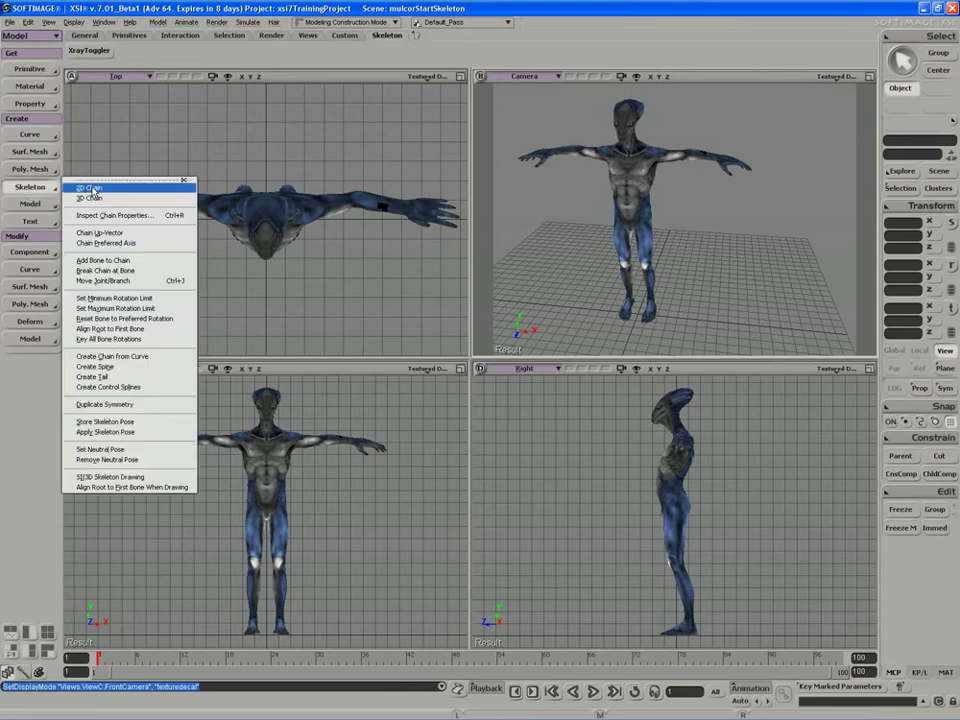
{"action": "left_click", "coordinate": [90, 189]}
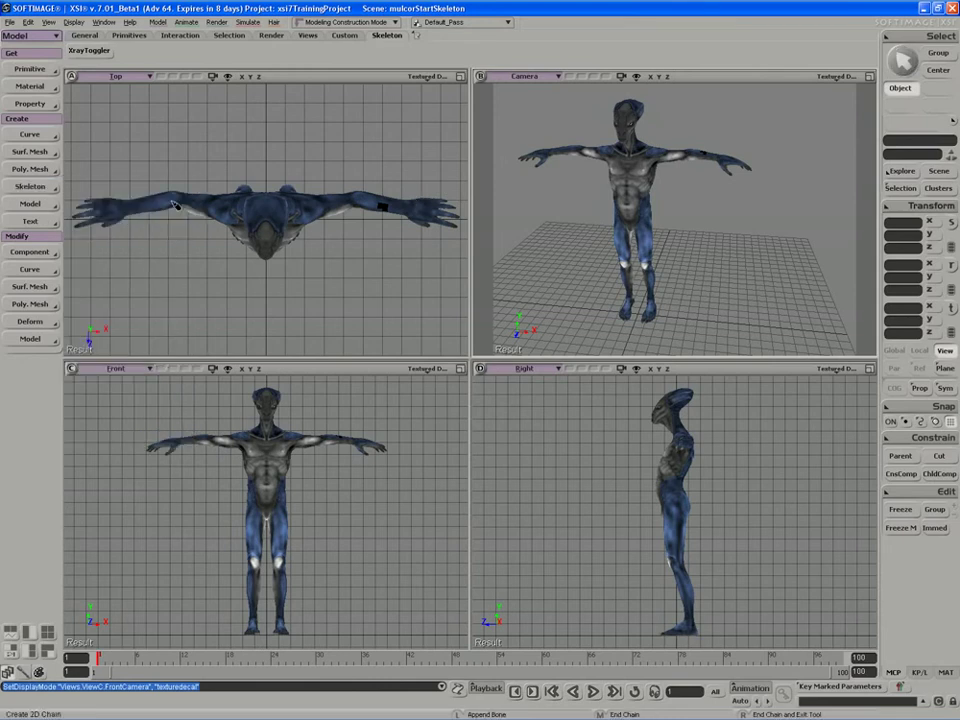
{"action": "left_click", "coordinate": [280, 165]}
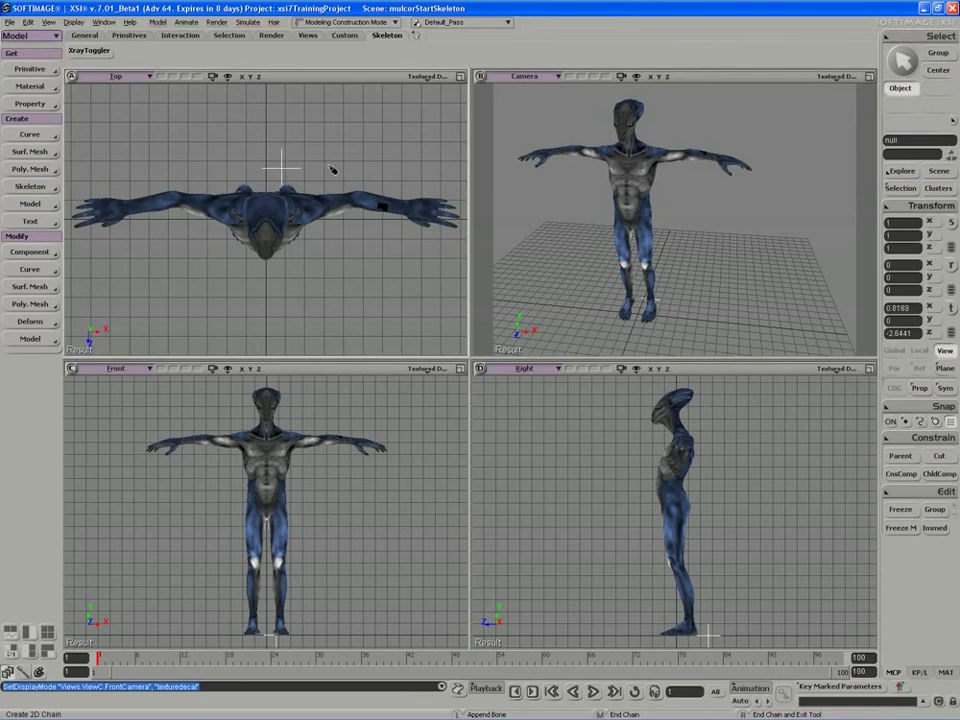
{"action": "left_click", "coordinate": [366, 159]}
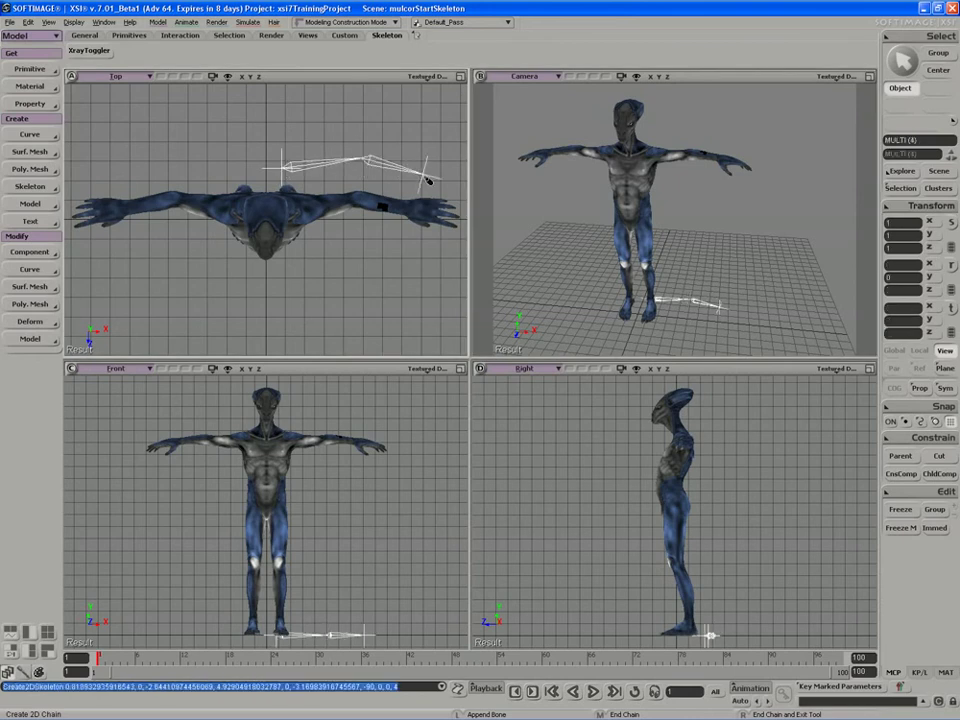
{"action": "left_click", "coordinate": [430, 182]}
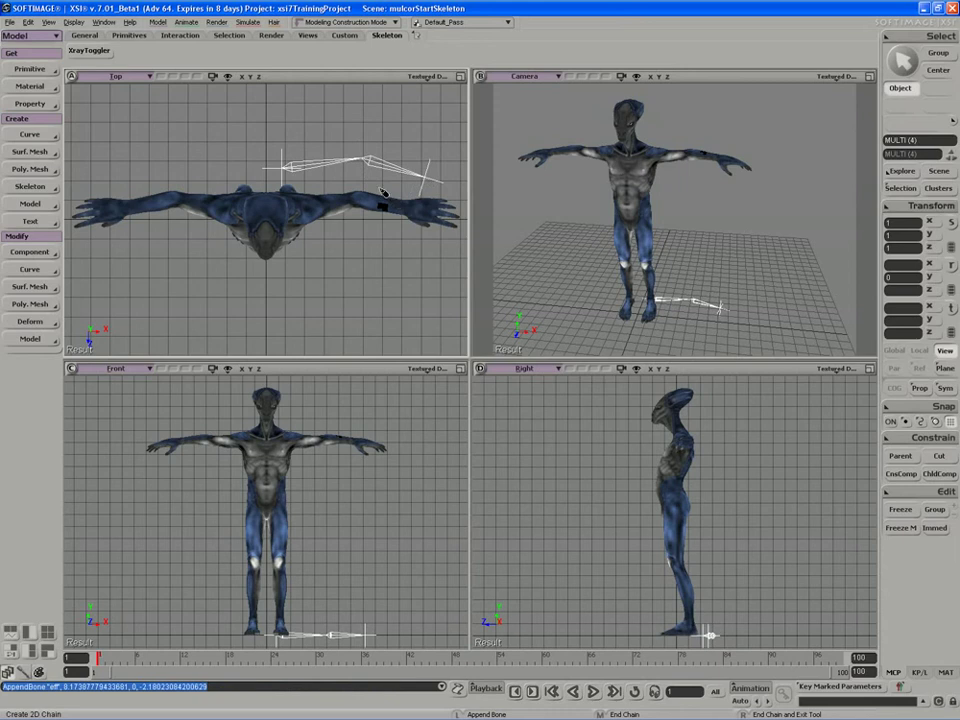
{"action": "right_click", "coordinate": [382, 193]}
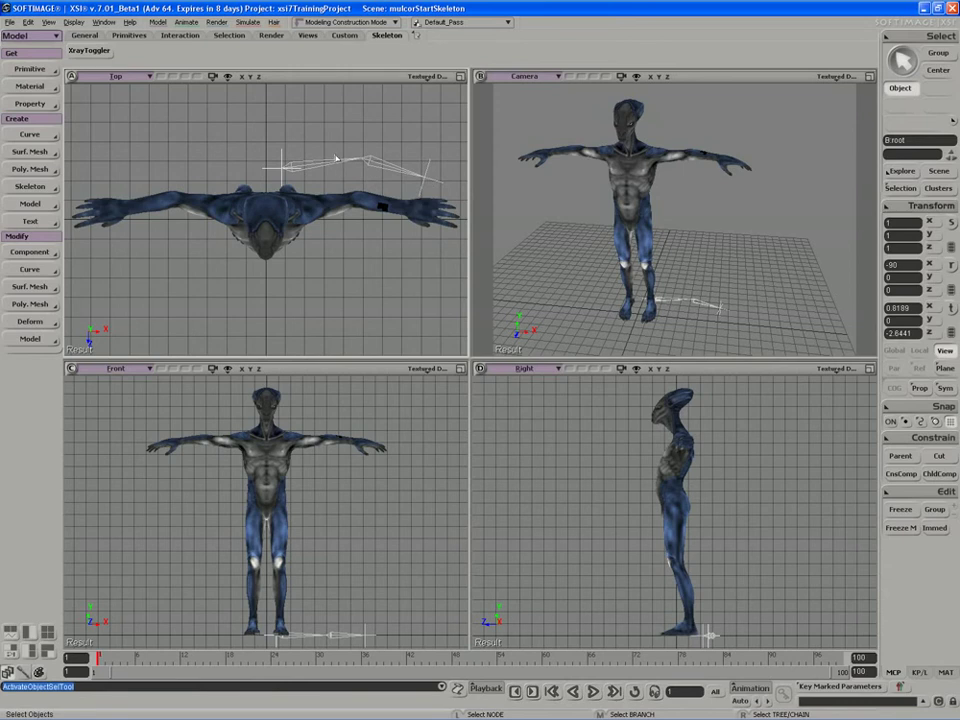
- Try rotating the second bone of the chain in the Top view, and undo the rotation
{"action": "left_click", "coordinate": [336, 172]}
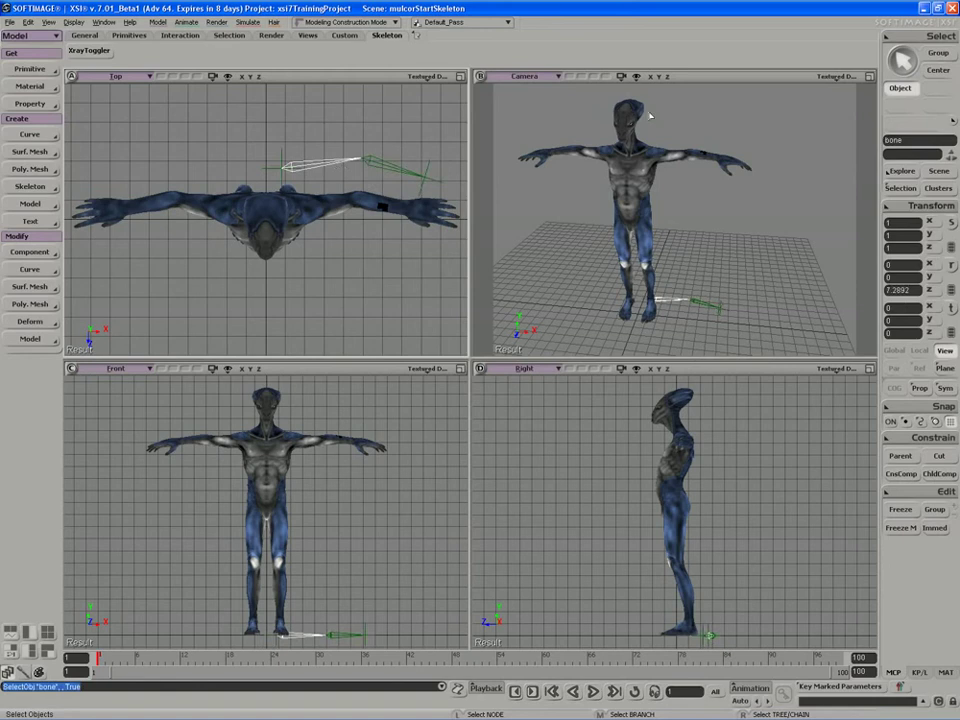
{"action": "key", "text": "s"}
{"action": "mouse_move", "coordinate": [645, 218]}
{"action": "right_mouse_down"}
{"action": "mouse_move", "coordinate": [618, 226]}
{"action": "mouse_move", "coordinate": [628, 210]}
{"action": "right_mouse_up"}
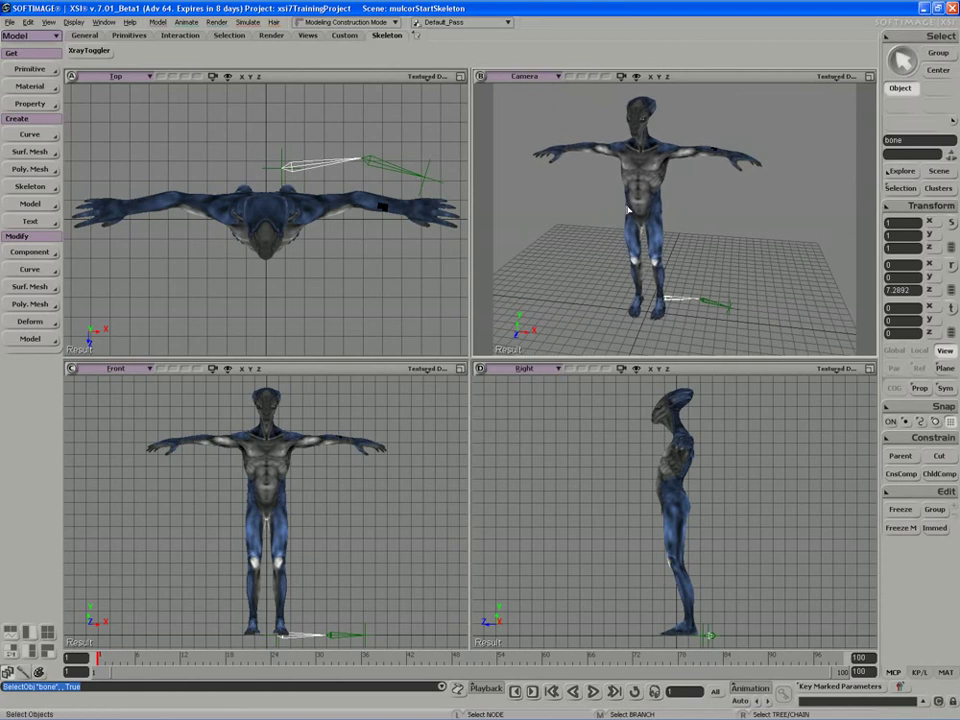
{"action": "left_click", "coordinate": [388, 174]}
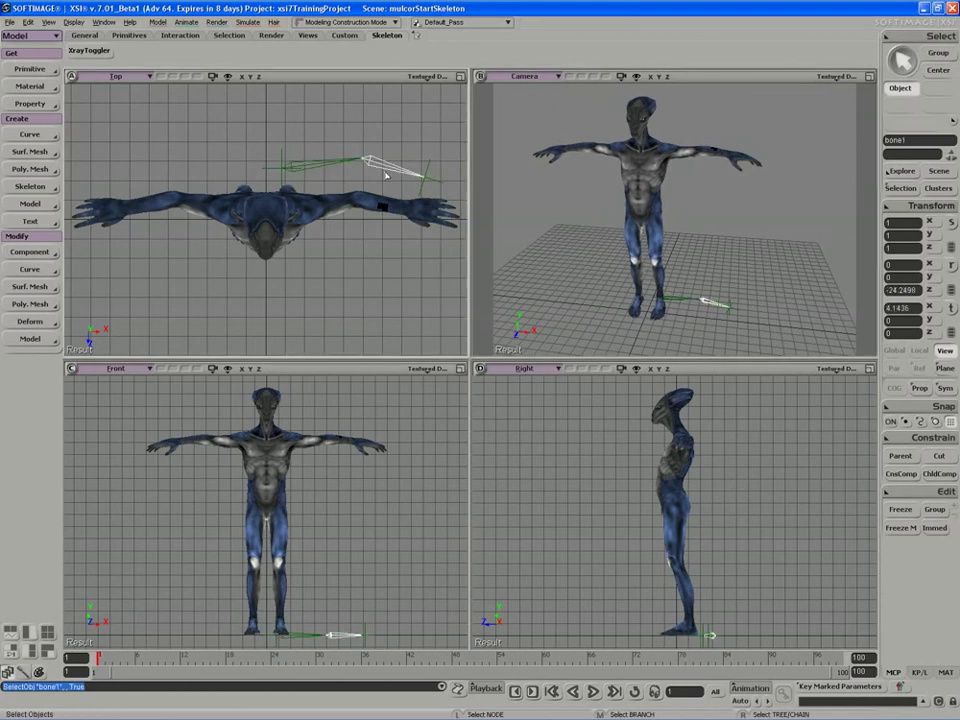
{"action": "key", "text": "r"}
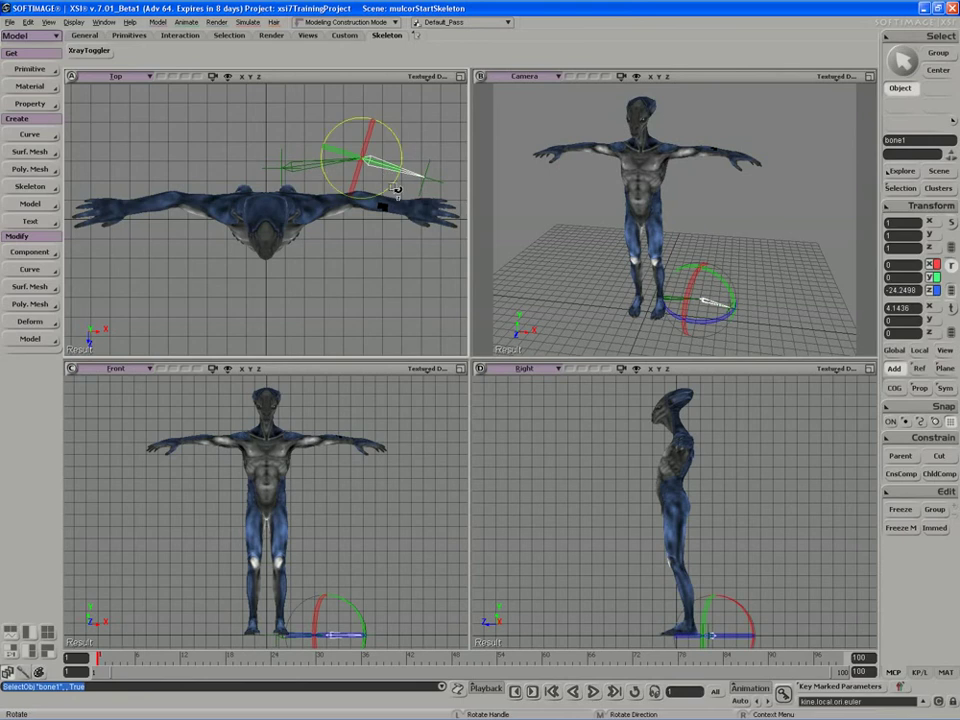
{"action": "left_click_drag", "start_coordinate": [394, 189], "coordinate": [368, 160]}
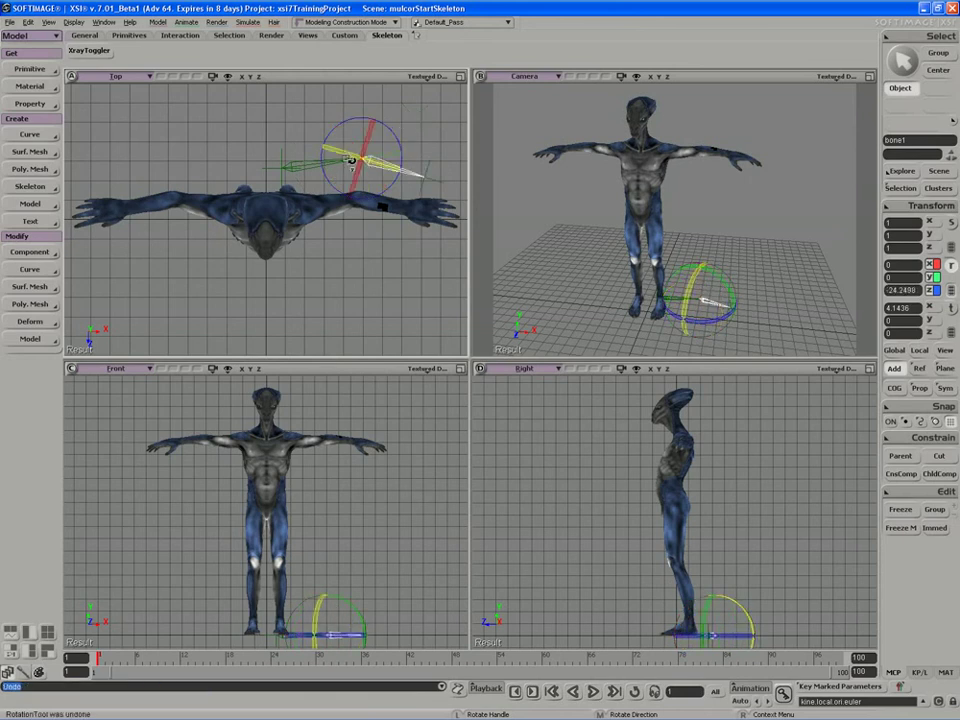
- Delete the entire two-bone chain drawn in the Top view
{"action": "key", "text": "space"}
{"action": "right_click", "coordinate": [337, 175]}
{"action": "key", "text": "Delete"}
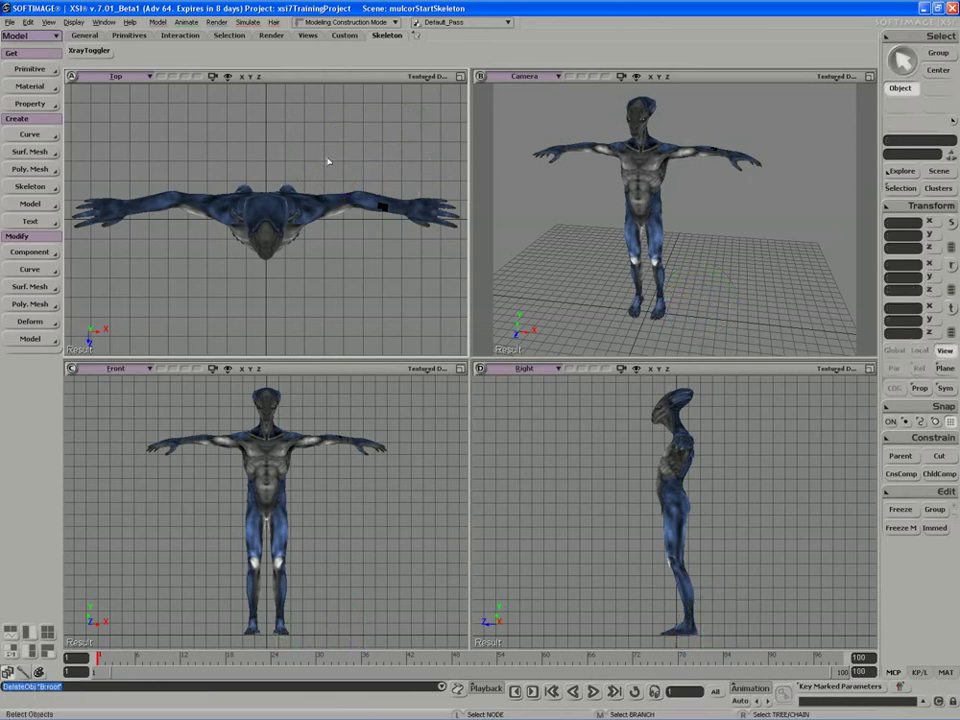
- Draw a nearly horizontal two-bone 2D chain below the character's left arm in the maximized Front view, starting at about X 2.07, Y 12.92
{"action": "left_click", "coordinate": [30, 186]}
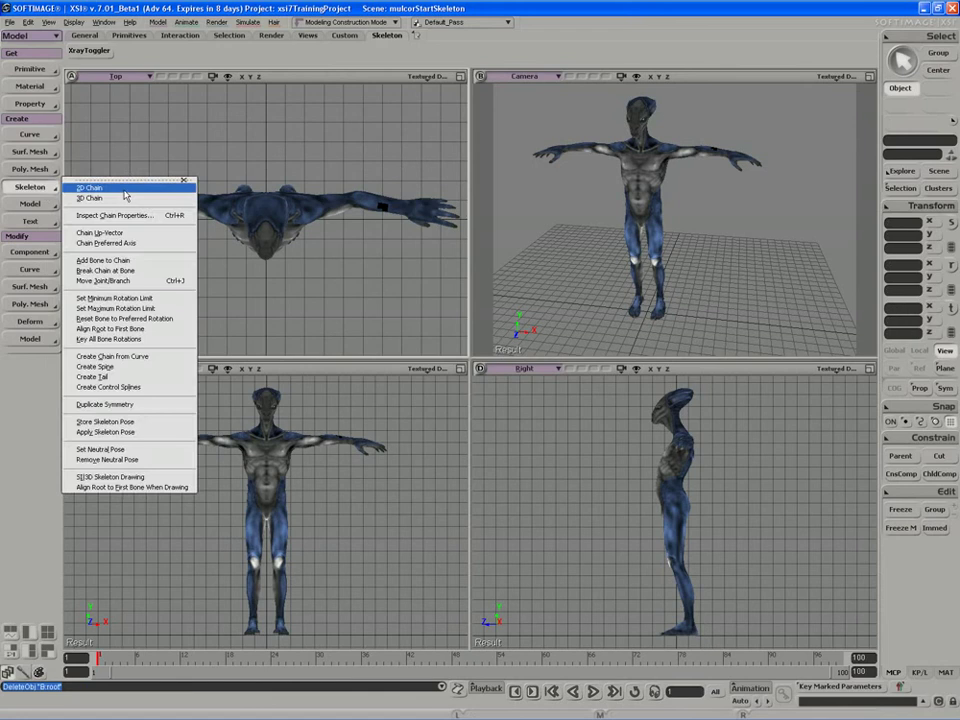
{"action": "left_click", "coordinate": [125, 197]}
{"action": "key", "text": "F12"}
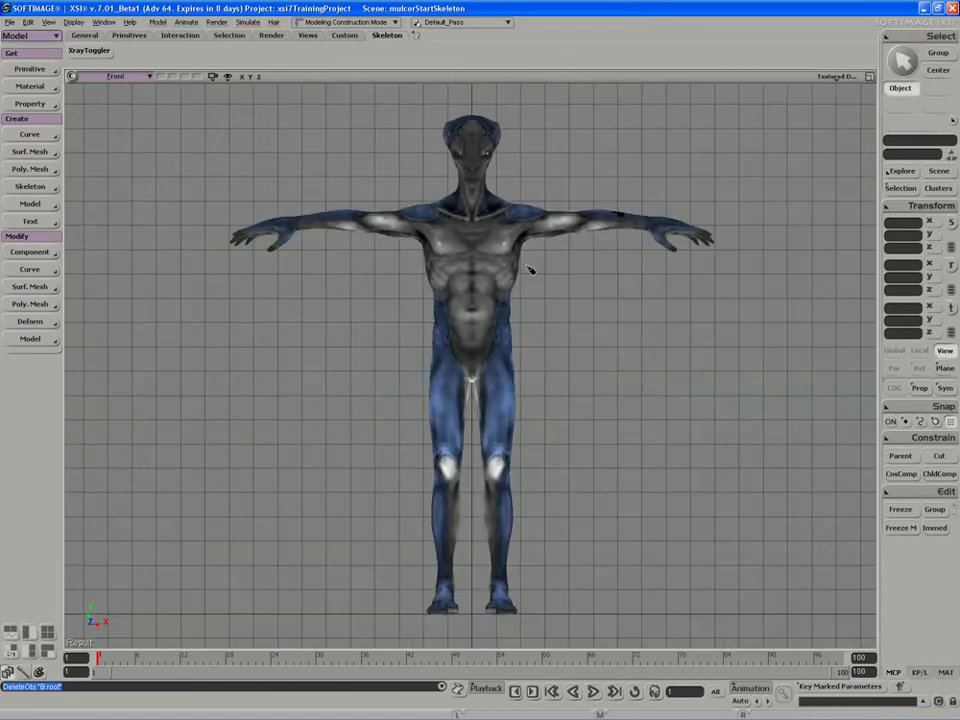
{"action": "left_click", "coordinate": [523, 300]}
{"action": "left_click", "coordinate": [619, 301]}
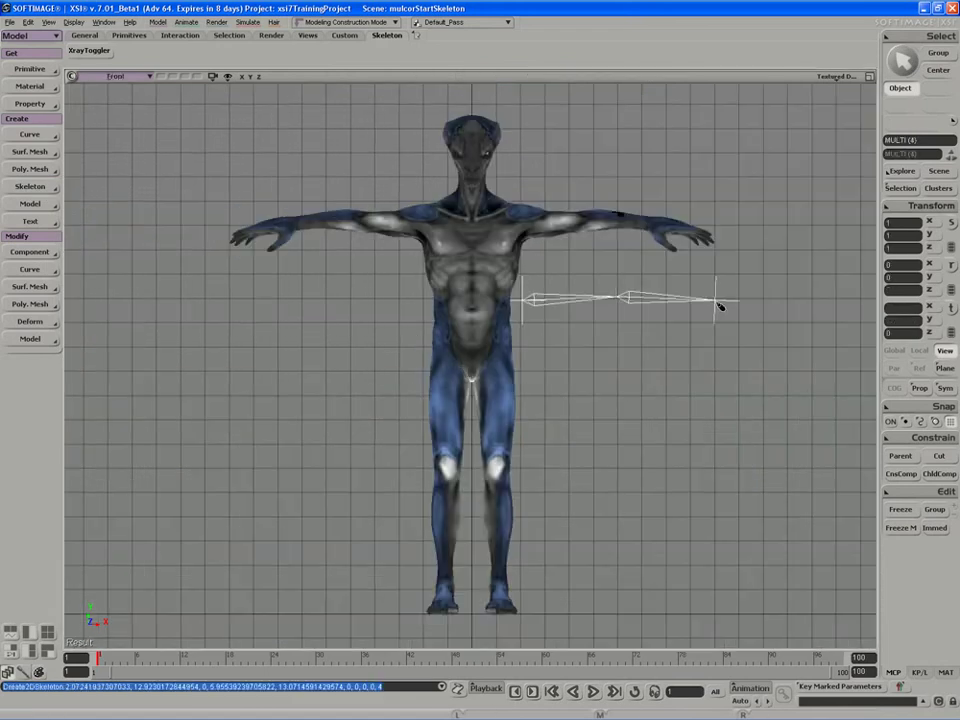
{"action": "left_click", "coordinate": [720, 306]}
{"action": "right_click", "coordinate": [637, 328]}
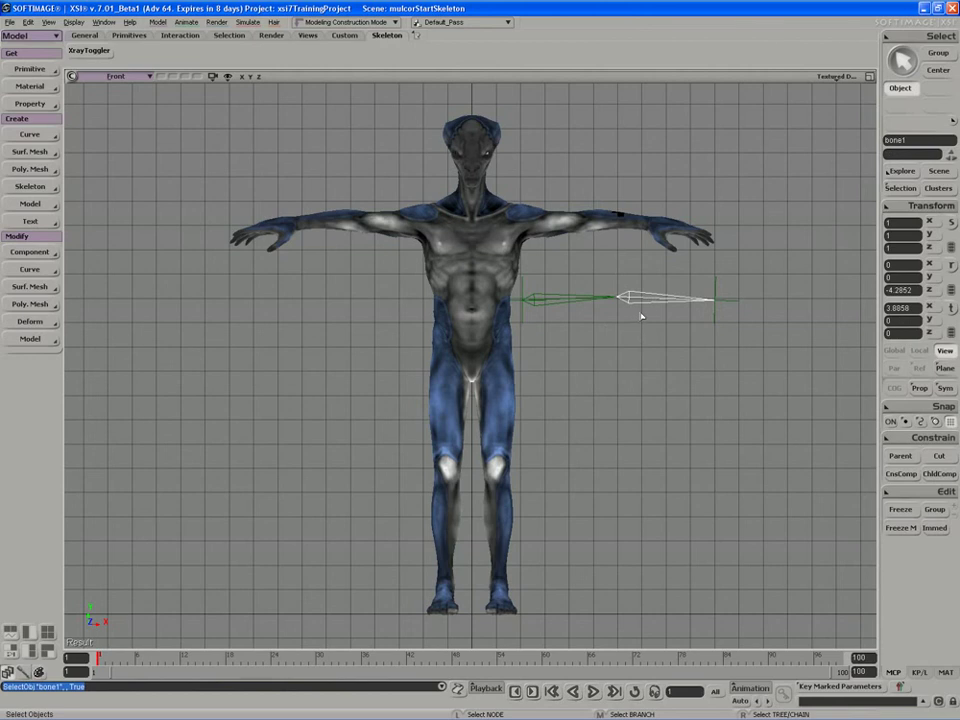
- Rotate the second bone downward to a local Z rotation of about -66.84, and undo the rotation
{"action": "key", "text": "c"}
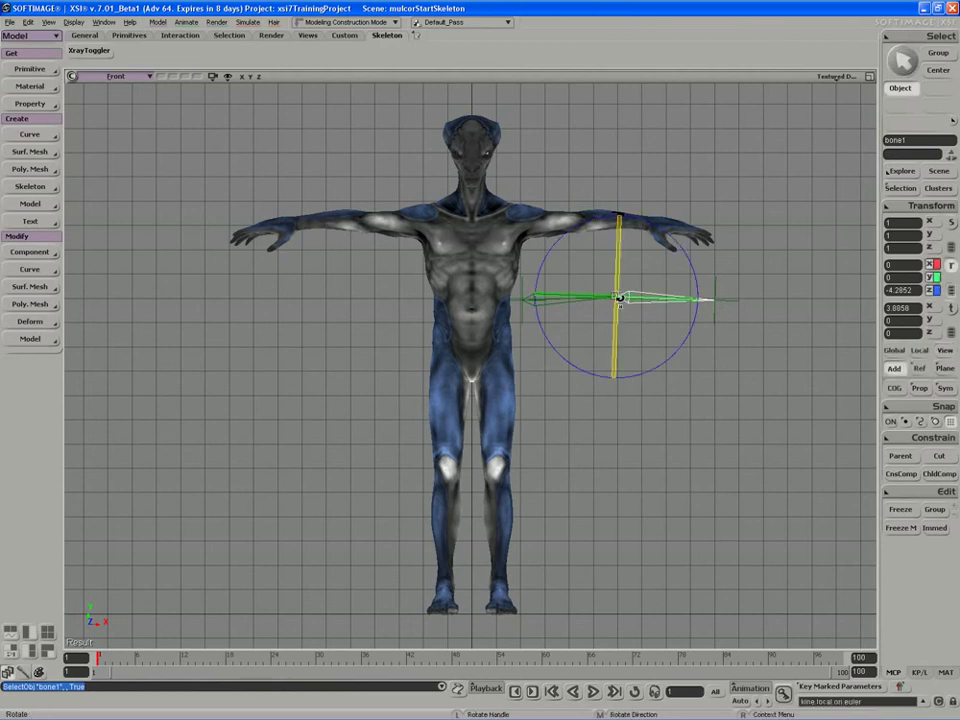
{"action": "left_click_drag", "start_coordinate": [692, 345], "coordinate": [612, 393]}
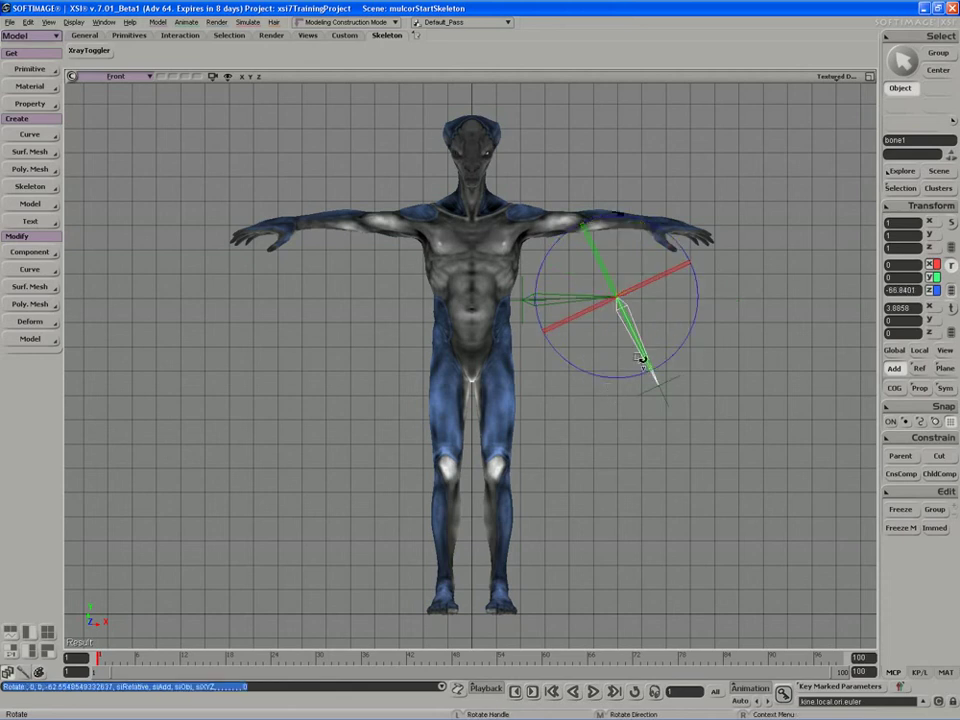
{"action": "key", "text": "space"}
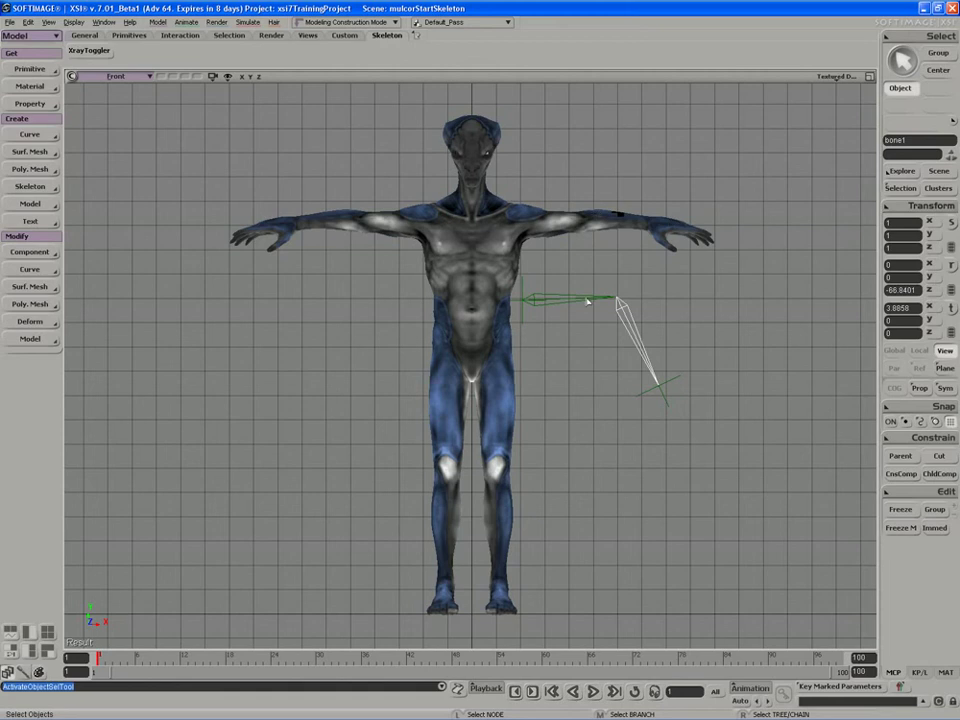
{"action": "key", "text": "ctrl+z"}
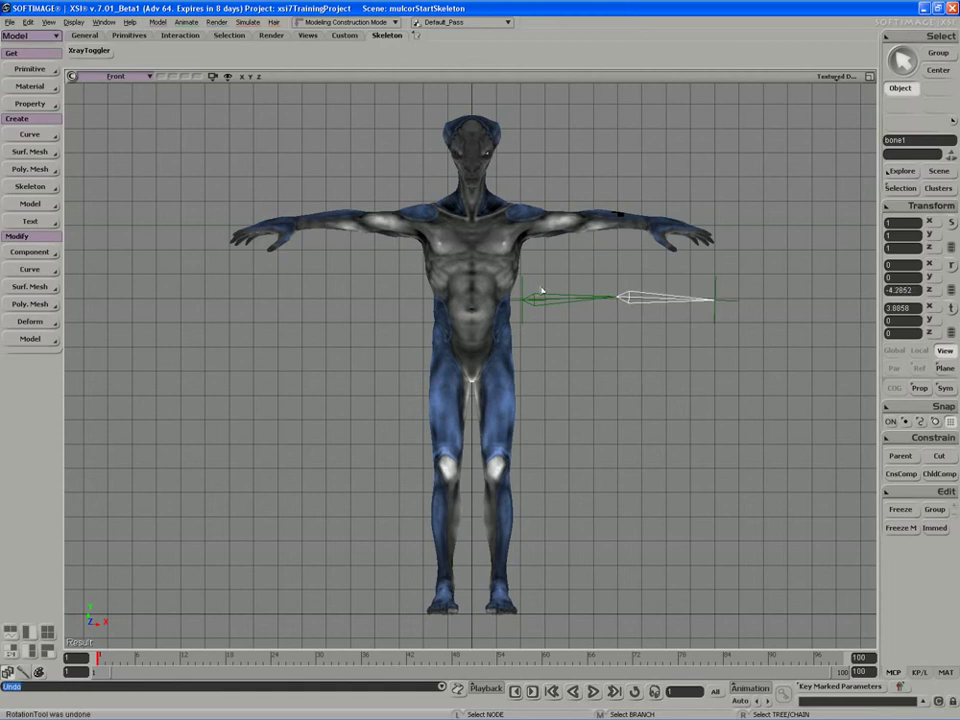
- Delete the entire chain beneath the arm and restore the four-view layout
{"action": "right_click_drag", "start_coordinate": [542, 291], "coordinate": [593, 321]}
{"action": "key", "text": "Delete"}
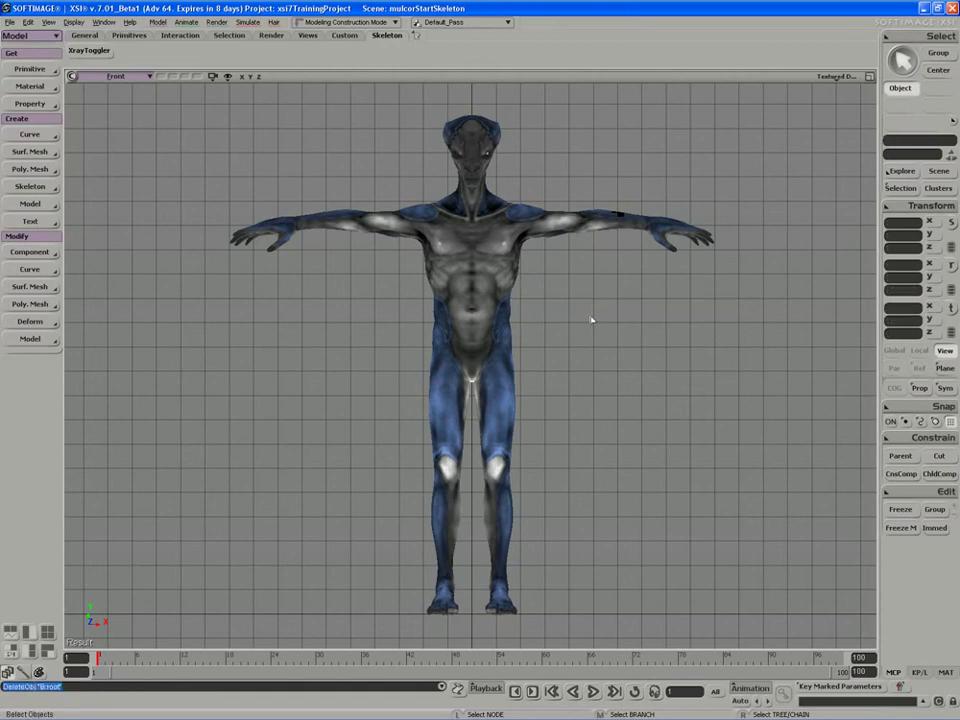
{"action": "left_click", "coordinate": [869, 76]}
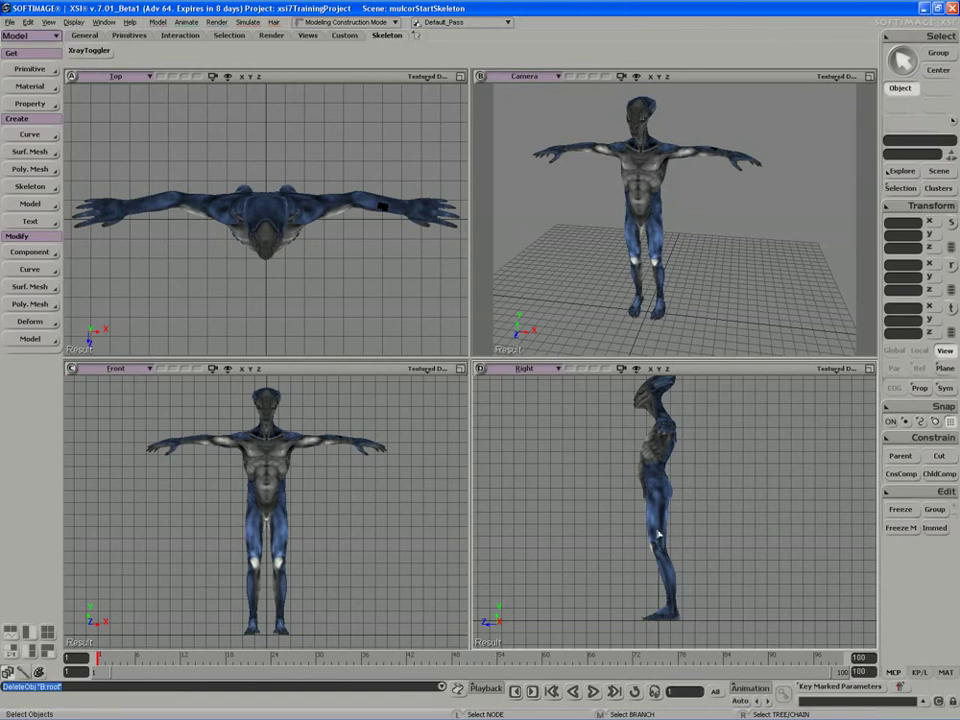
- Draw a two-bone 2D leg chain with a forward-bent knee behind the character in the maximized Right view, with its root at about Y 11.65, Z -4.89
{"action": "left_click", "coordinate": [30, 186]}
{"action": "left_click", "coordinate": [87, 193]}
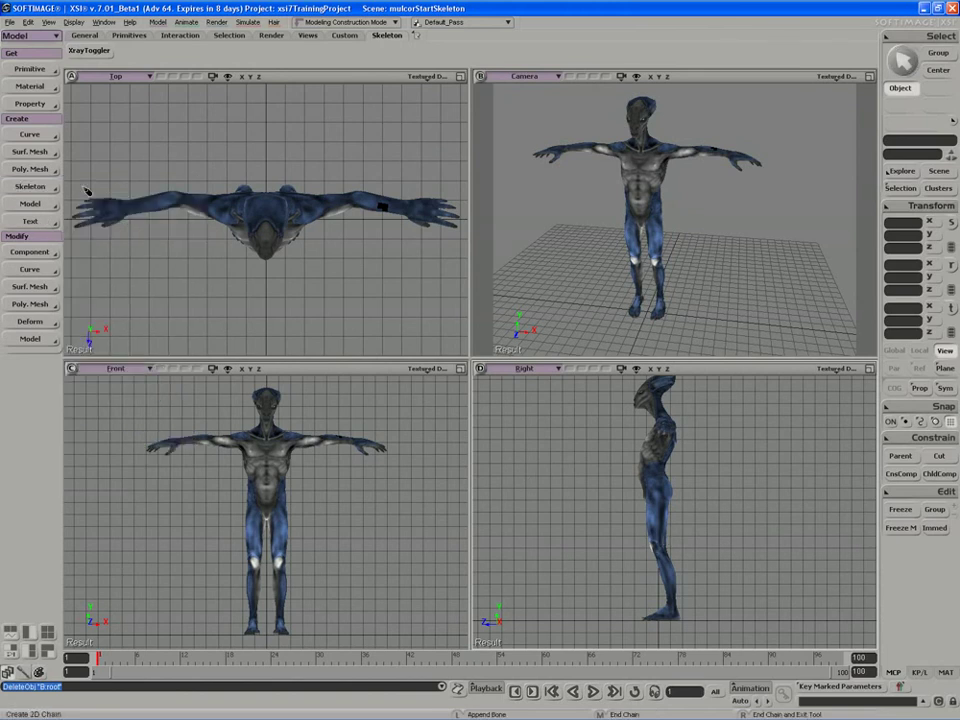
{"action": "key", "text": "F12"}
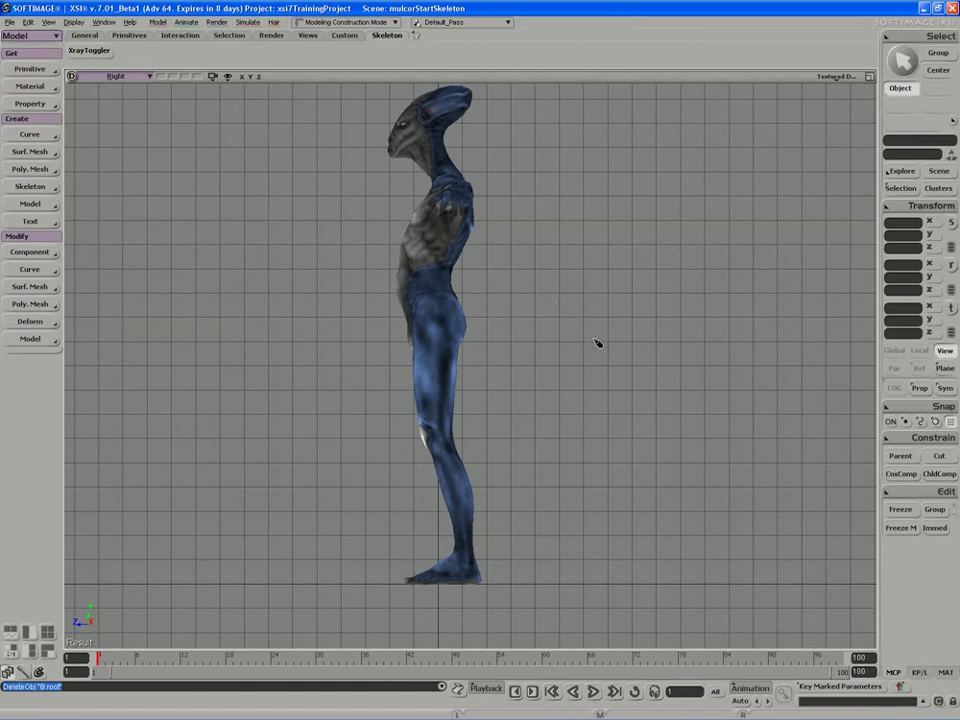
{"action": "left_click", "coordinate": [558, 303]}
{"action": "left_click", "coordinate": [531, 442]}
{"action": "left_click", "coordinate": [571, 578]}
{"action": "right_click", "coordinate": [571, 578]}
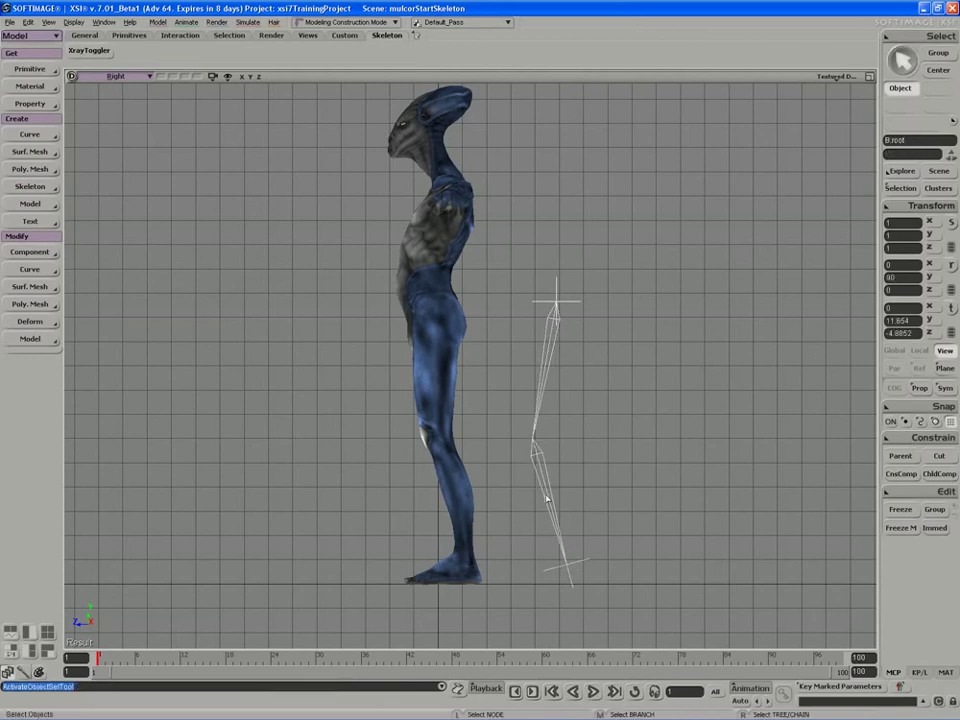
- Rotate the lower leg bone to about 17.83 and the upper leg bone to about -93.53 in local Z
{"action": "left_click", "coordinate": [537, 497]}
{"action": "key", "text": "c"}
{"action": "mouse_move", "coordinate": [480, 499]}
{"action": "left_mouse_down"}
{"action": "mouse_move", "coordinate": [557, 498]}
{"action": "mouse_move", "coordinate": [499, 486]}
{"action": "mouse_move", "coordinate": [512, 474]}
{"action": "mouse_move", "coordinate": [488, 480]}
{"action": "left_mouse_up"}
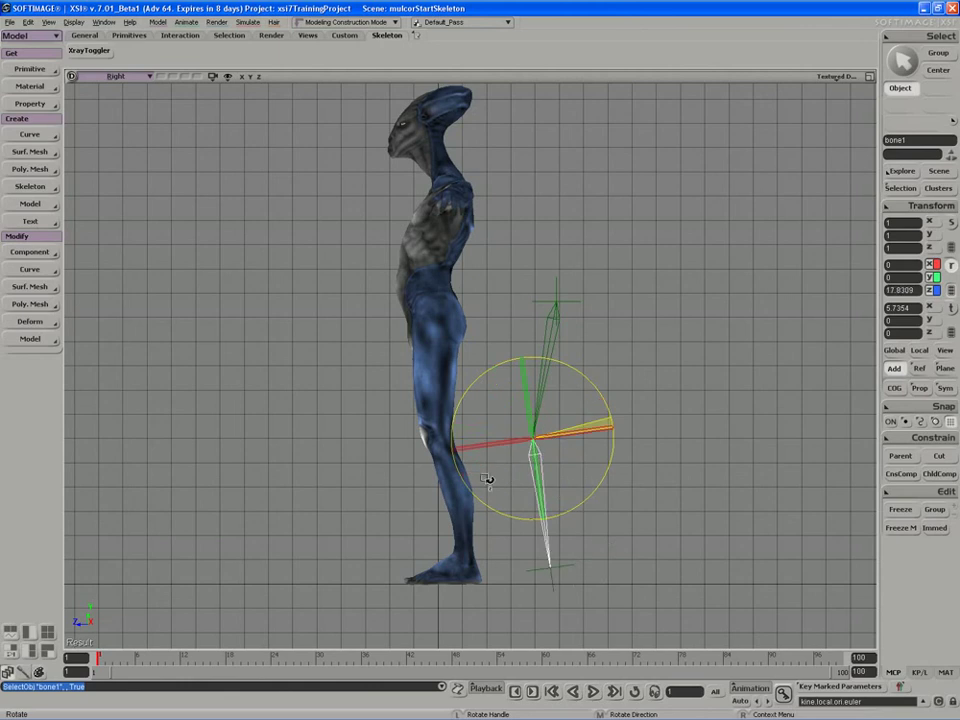
{"action": "left_click", "coordinate": [553, 364]}
{"action": "mouse_move", "coordinate": [540, 386]}
{"action": "left_mouse_down"}
{"action": "mouse_move", "coordinate": [516, 372]}
{"action": "mouse_move", "coordinate": [542, 375]}
{"action": "left_mouse_up"}
{"action": "key", "text": "space"}
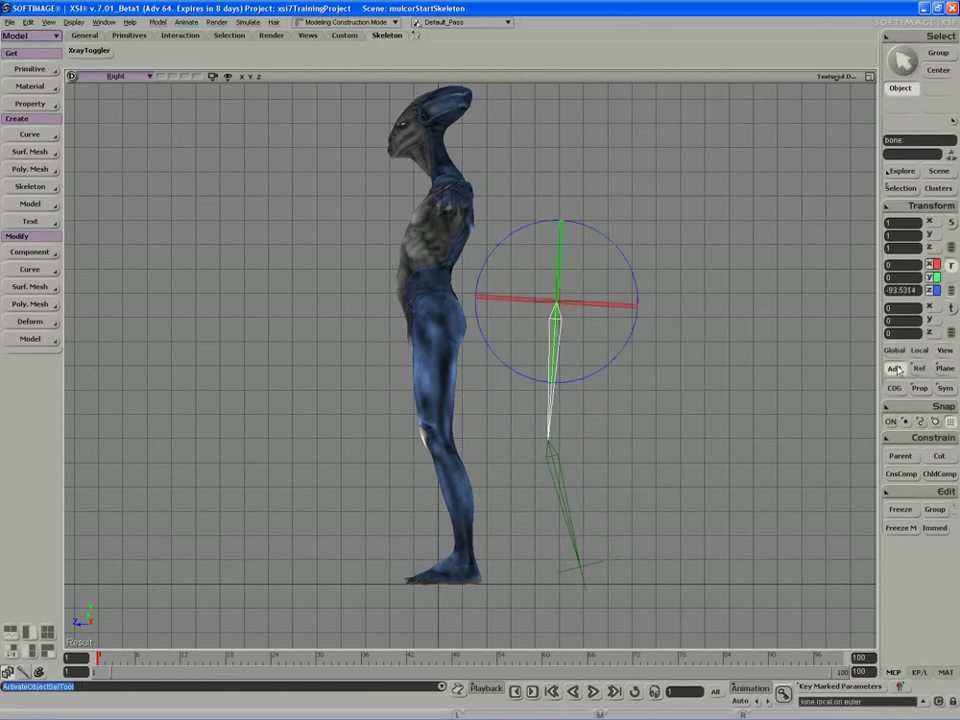
- Try the Global rotation mode on the upper leg bone and set the rotation mode to Local
{"action": "left_click", "coordinate": [897, 352]}
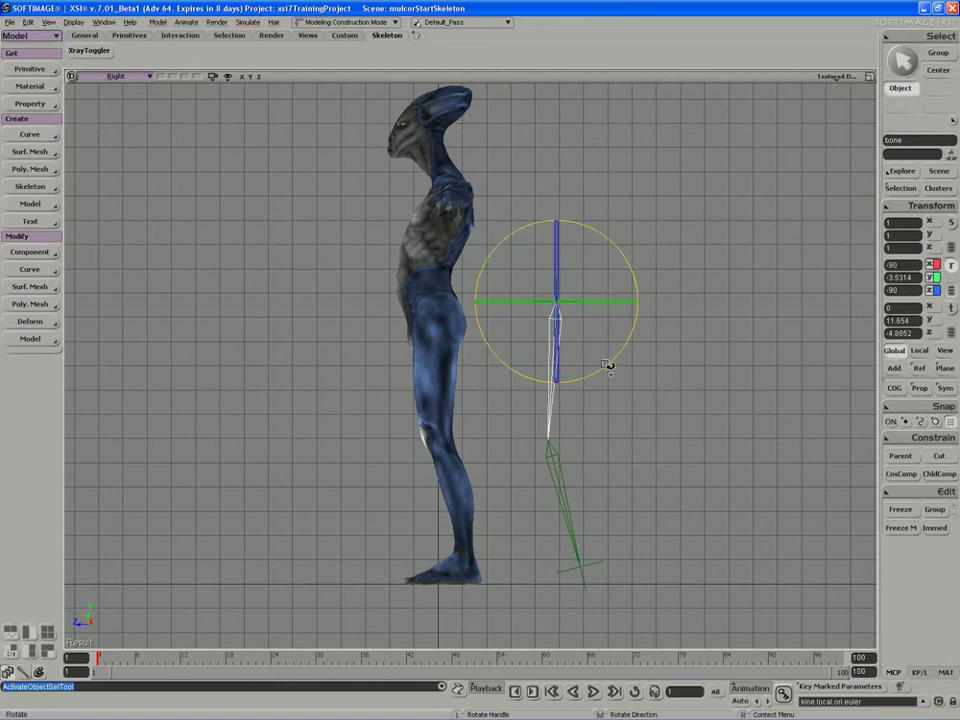
{"action": "left_click", "coordinate": [919, 351]}
{"action": "right_click", "coordinate": [580, 306]}
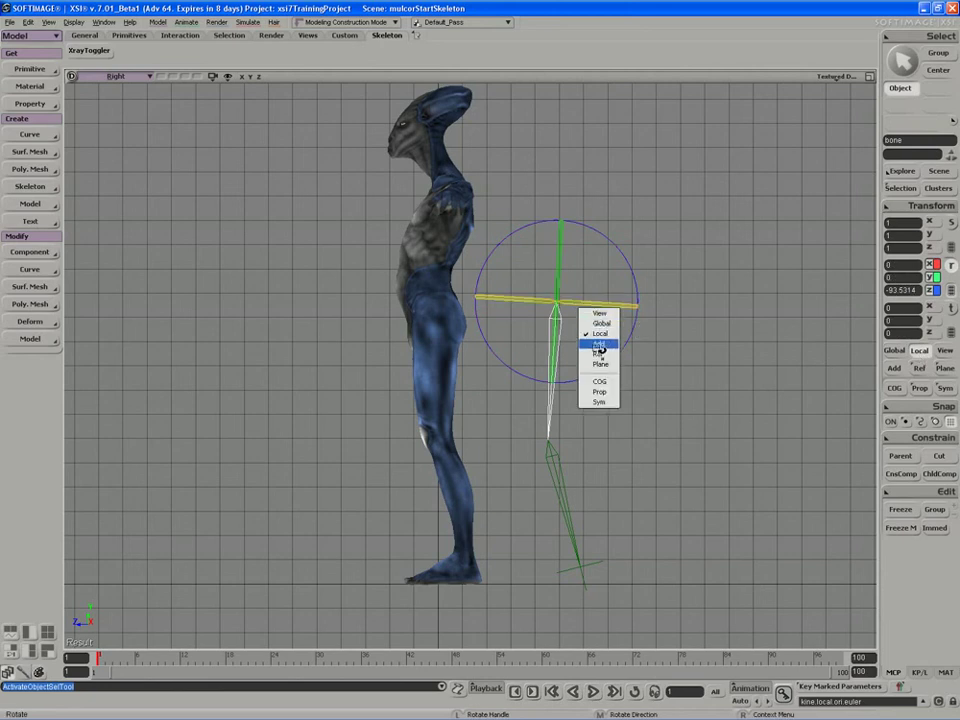
{"action": "left_click", "coordinate": [514, 336]}
{"action": "key", "text": "space"}
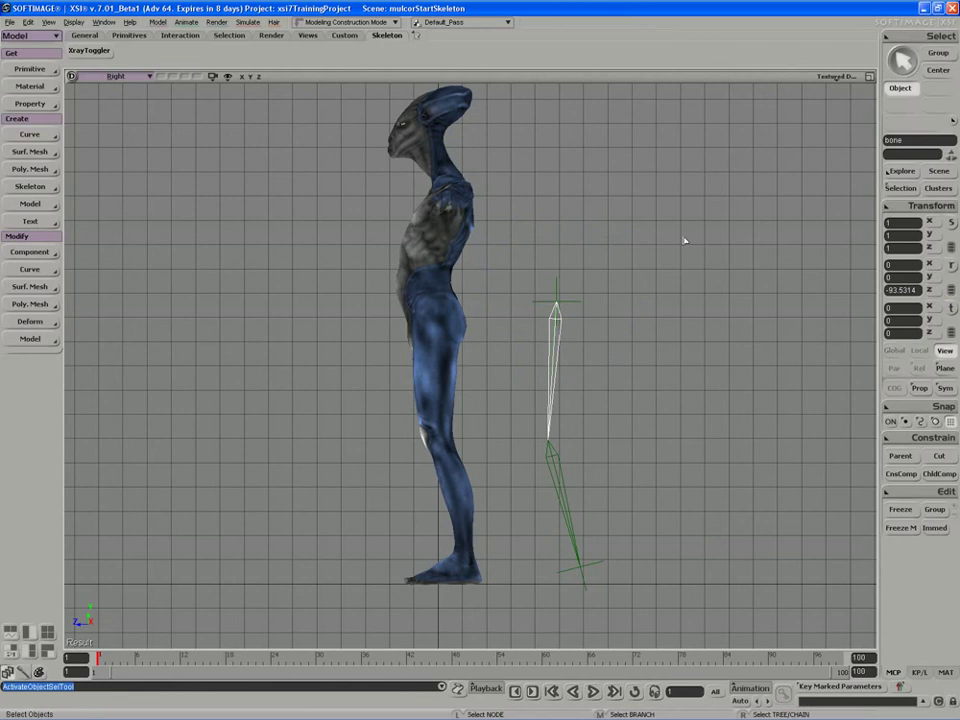
- Delete the entire leg chain behind the character and restore the four-view layout
{"action": "middle_click", "coordinate": [549, 336]}
{"action": "key", "text": "Delete"}
{"action": "left_click", "coordinate": [868, 76]}
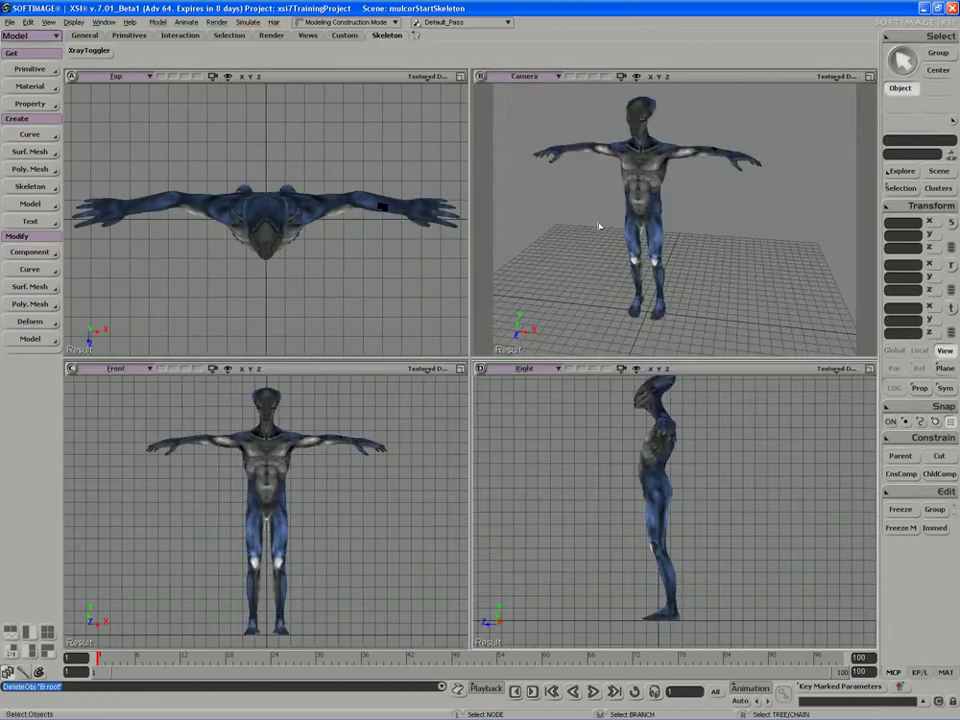
- Draw a two-bone 2D chain beside the character's right leg in the maximized Front view, with its root at about X -4.98, Y 11.31
{"action": "left_click", "coordinate": [458, 372]}
{"action": "left_click", "coordinate": [29, 186]}
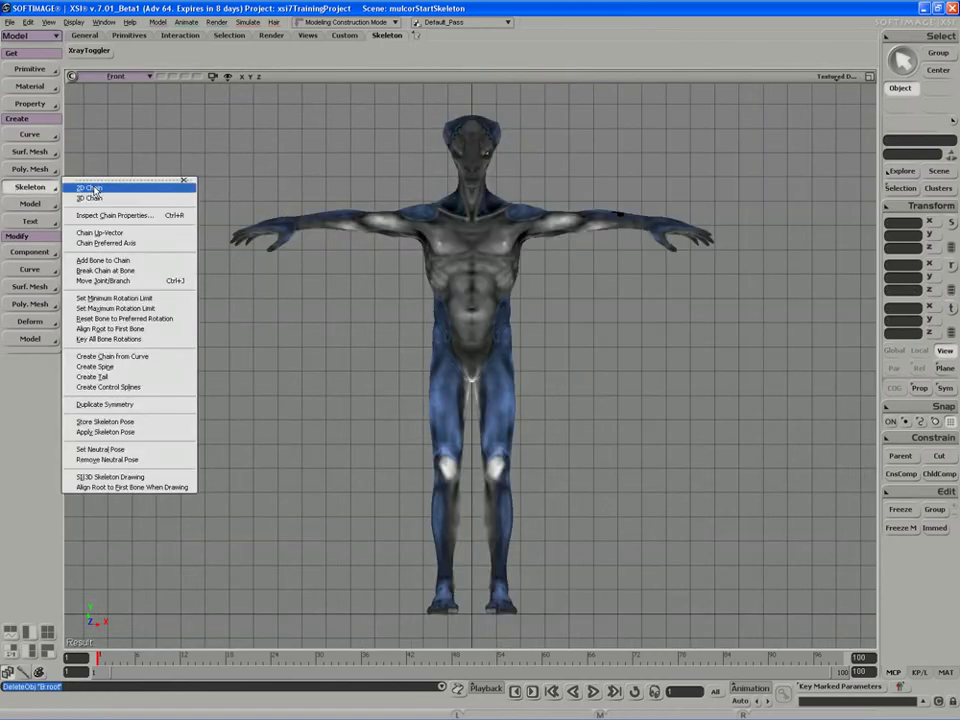
{"action": "left_click", "coordinate": [42, 190]}
{"action": "left_click", "coordinate": [342, 477]}
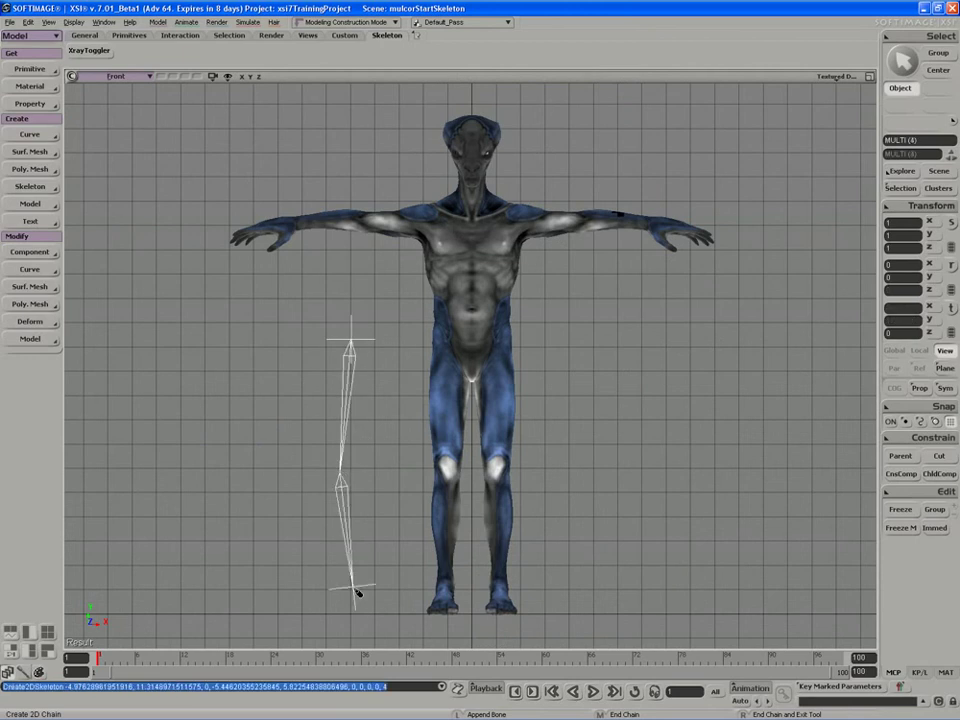
{"action": "left_click", "coordinate": [352, 590]}
{"action": "right_click", "coordinate": [345, 550]}
- Rotate the lower bone of the chain in the Front view to a local Z rotation of about 10.73
{"action": "key", "text": "r"}
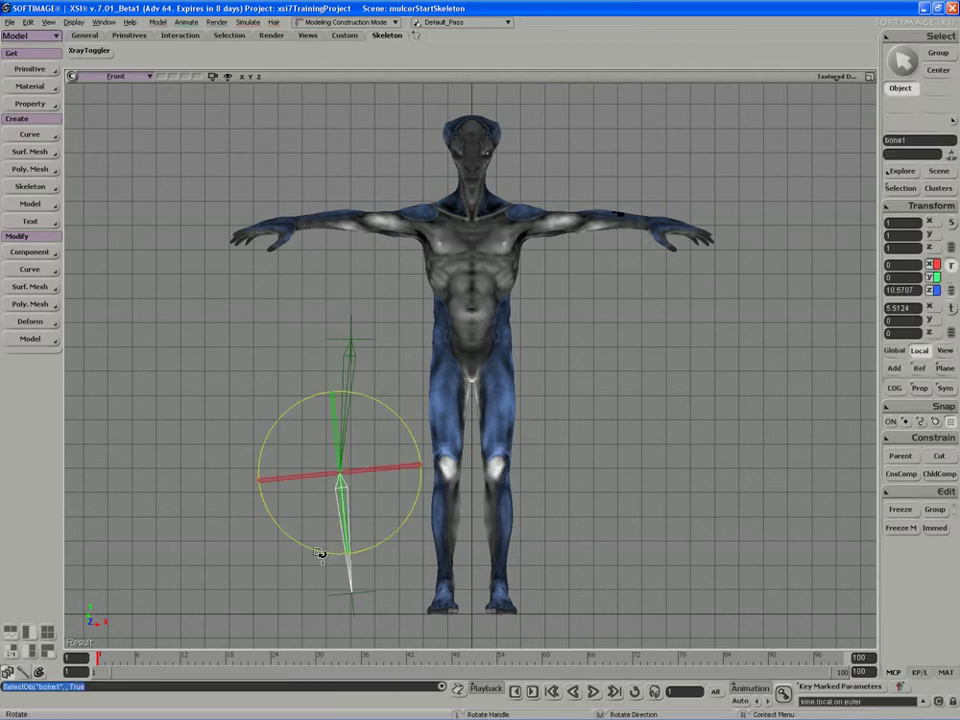
{"action": "left_click_drag", "start_coordinate": [317, 557], "coordinate": [326, 523]}
{"action": "key", "text": "space"}
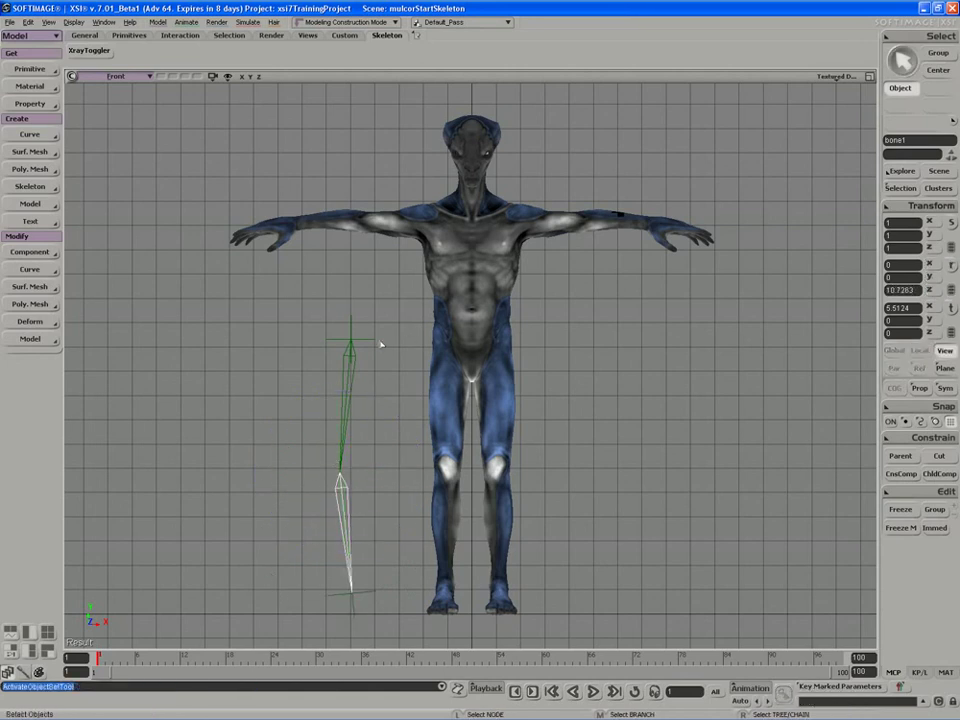
- Select the chain beside the character's right leg as a whole tree and delete it
{"action": "right_click", "coordinate": [366, 354]}
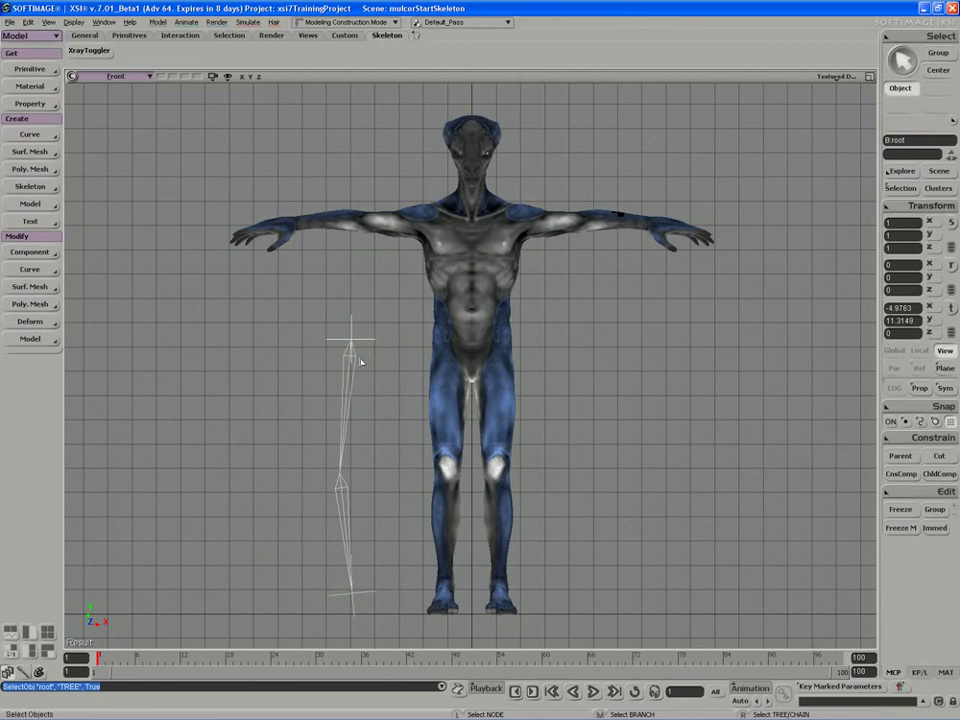
{"action": "left_click", "coordinate": [383, 442]}
{"action": "left_click_drag", "start_coordinate": [396, 296], "coordinate": [280, 642]}
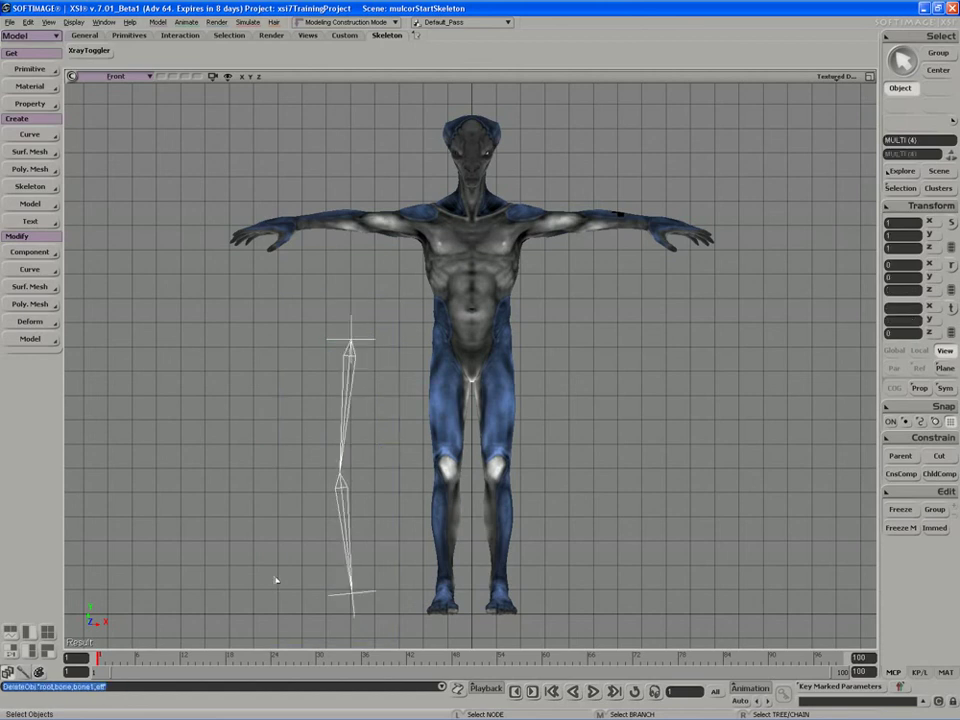
{"action": "left_click", "coordinate": [278, 469]}
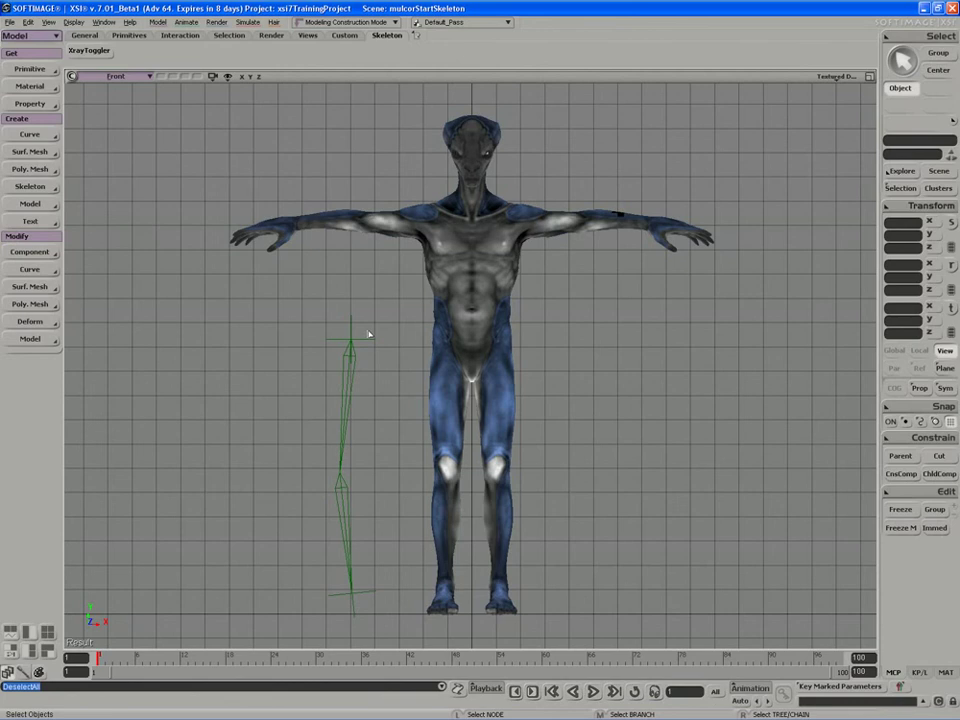
{"action": "right_click", "coordinate": [350, 406]}
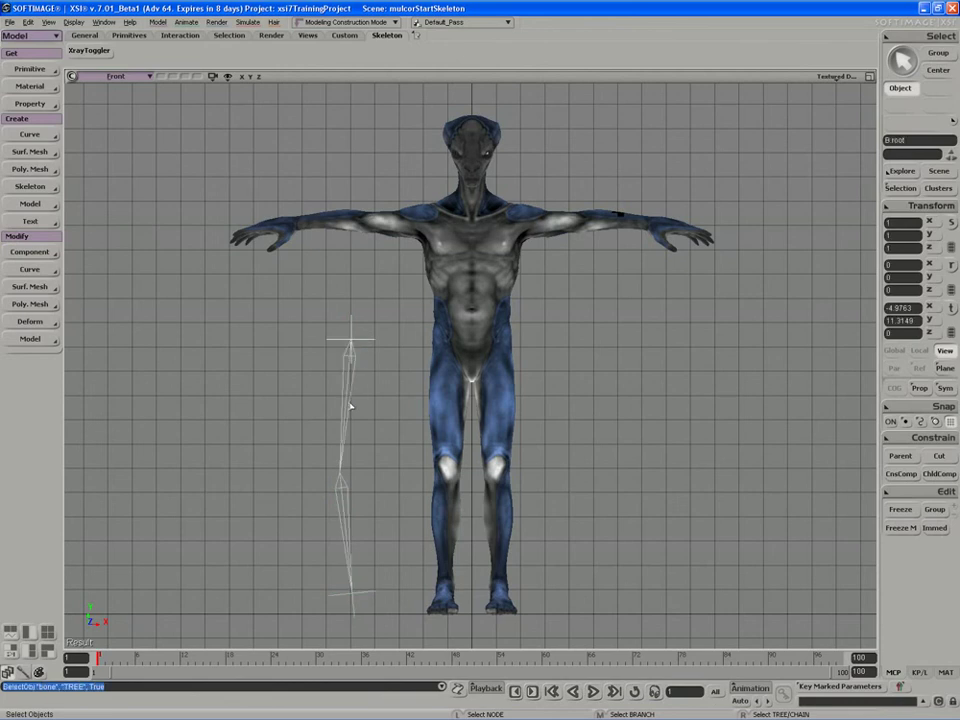
{"action": "key", "text": "Delete"}
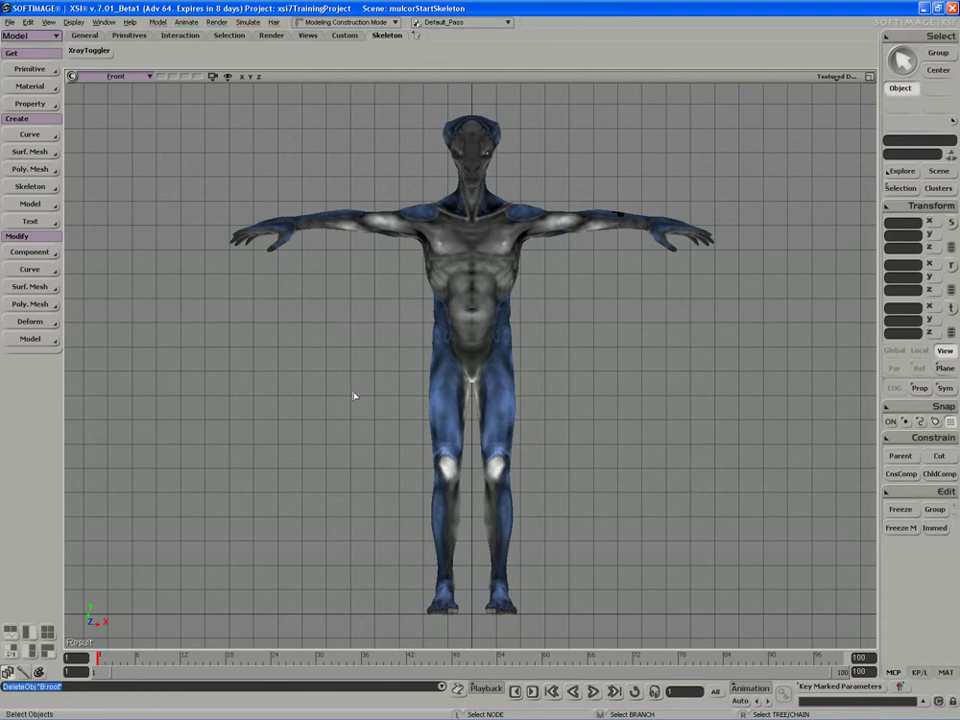
{"action": "key", "text": "s"}
{"action": "mouse_move", "coordinate": [353, 396]}
{"action": "left_mouse_down"}
{"action": "mouse_move", "coordinate": [384, 392]}
{"action": "mouse_move", "coordinate": [364, 388]}
{"action": "left_mouse_up"}
{"action": "key", "text": "space"}
{"action": "key", "text": "s"}
{"action": "key", "text": "space"}
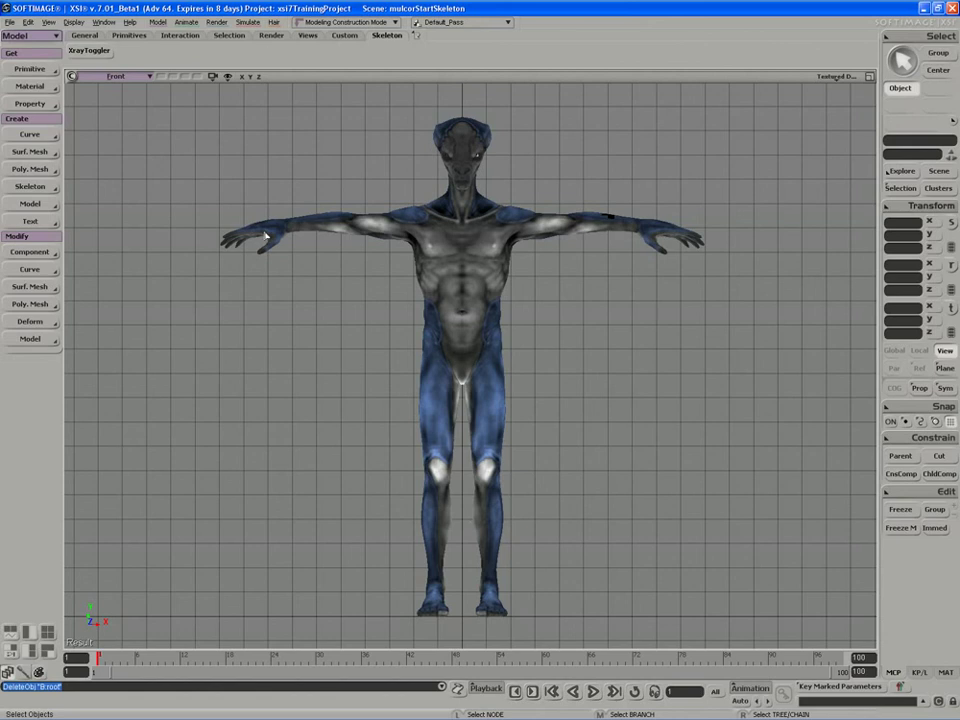
{"action": "key", "text": "s"}
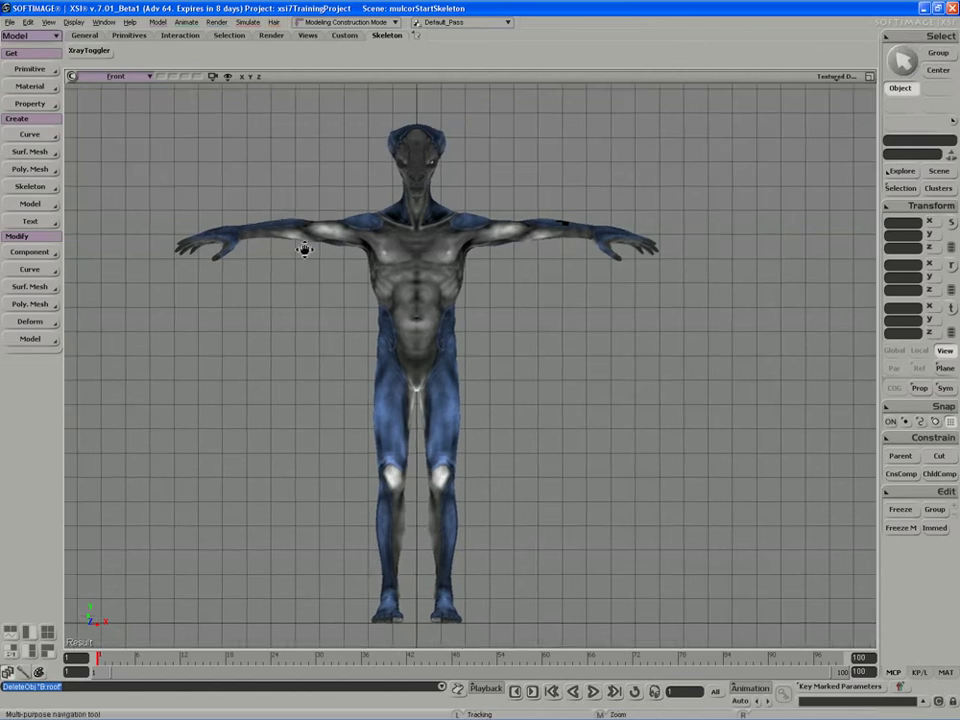